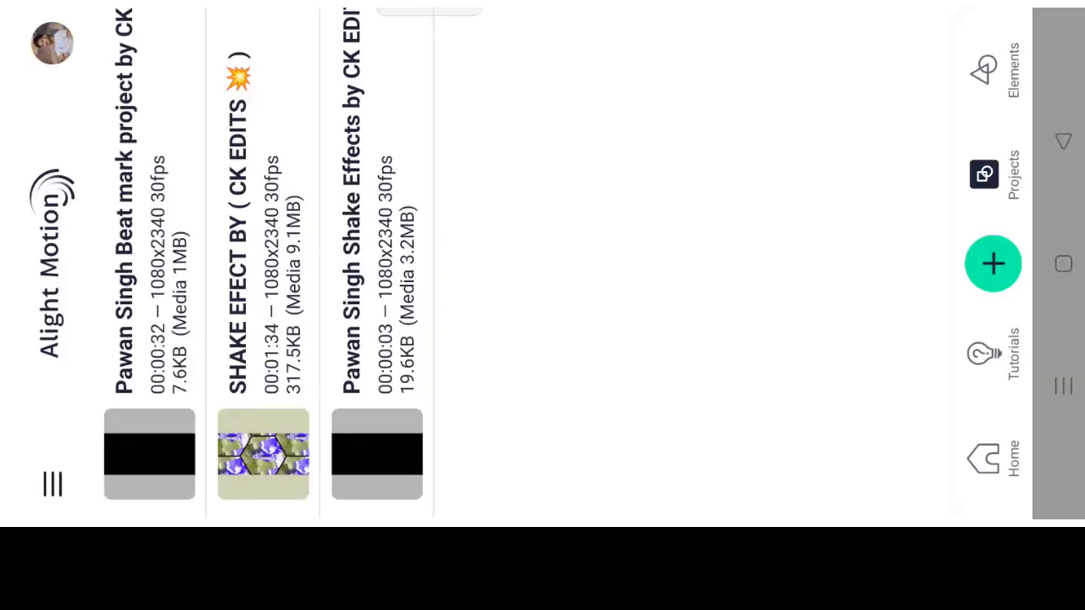
Open the Pawan Singh Beat mark project by CK, preview past the glowing heart photo, then rewind
{"action": "left_click", "coordinate": [158, 73]}
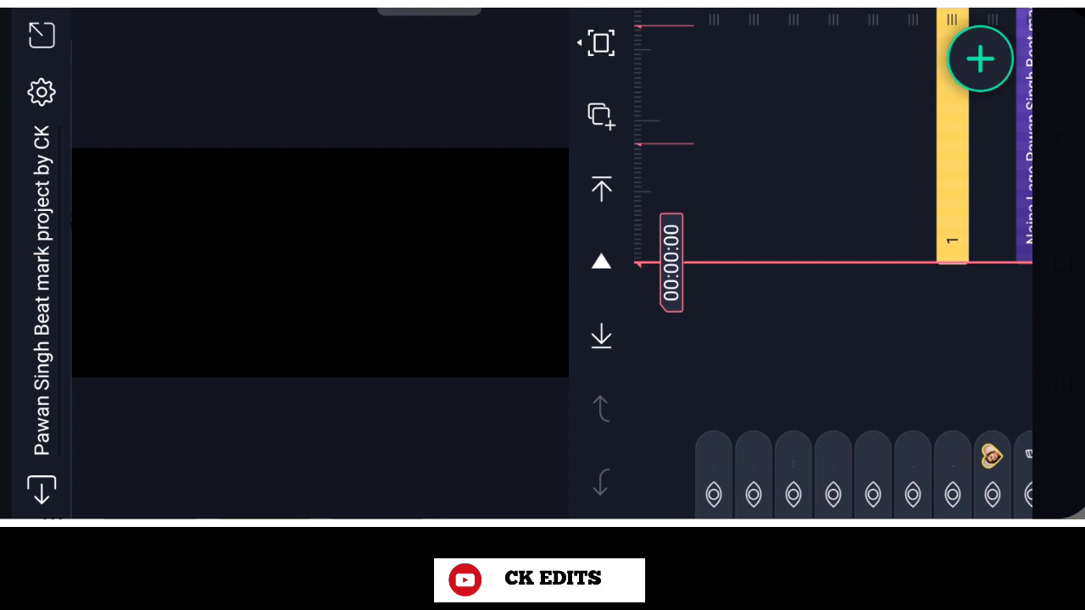
{"action": "mouse_move", "coordinate": [794, 235]}
{"action": "left_mouse_down"}
{"action": "mouse_move", "coordinate": [831, 80]}
{"action": "mouse_move", "coordinate": [831, 339]}
{"action": "left_mouse_up"}
{"action": "left_click_drag", "start_coordinate": [782, 223], "coordinate": [763, 189]}
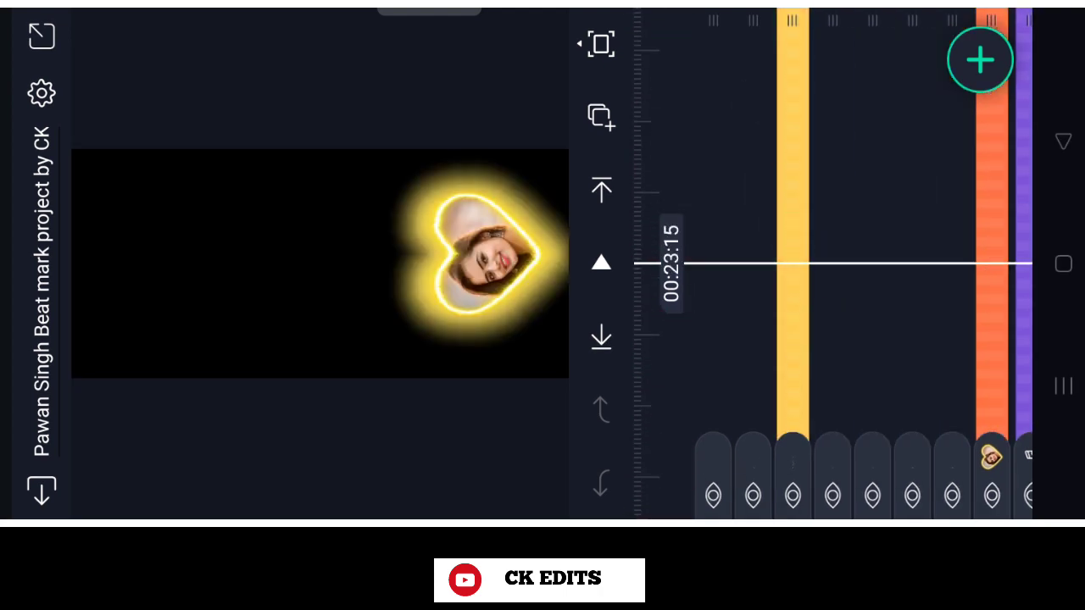
{"action": "mouse_move", "coordinate": [825, 33]}
{"action": "left_mouse_down"}
{"action": "mouse_move", "coordinate": [819, 120]}
{"action": "mouse_move", "coordinate": [840, 178]}
{"action": "mouse_move", "coordinate": [838, 76]}
{"action": "mouse_move", "coordinate": [812, 133]}
{"action": "left_mouse_up"}
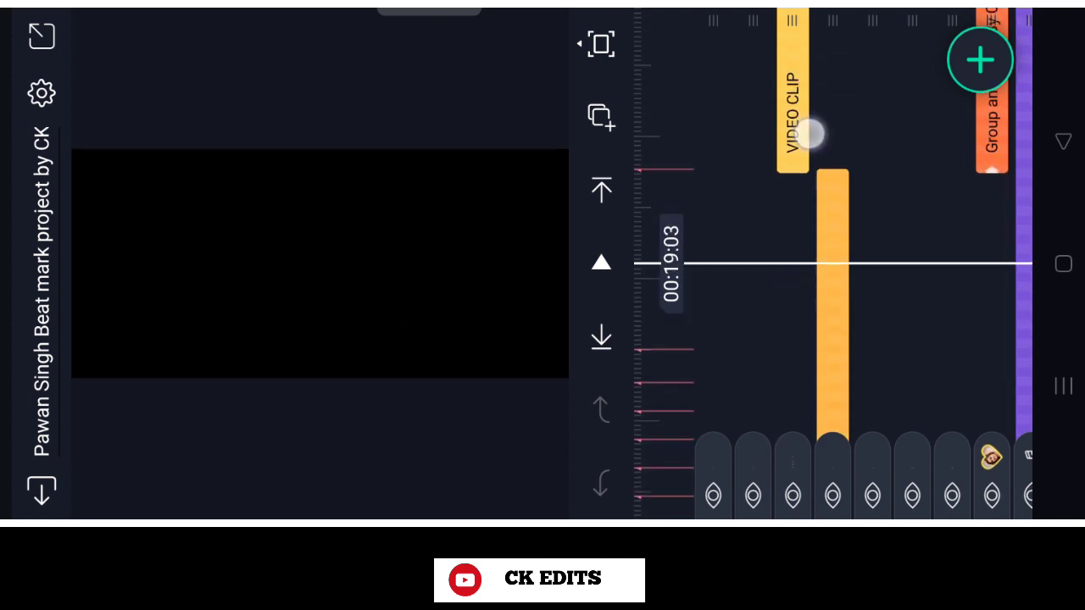
{"action": "mouse_move", "coordinate": [826, 356]}
{"action": "left_mouse_down"}
{"action": "mouse_move", "coordinate": [843, 293]}
{"action": "mouse_move", "coordinate": [854, 99]}
{"action": "mouse_move", "coordinate": [839, 339]}
{"action": "left_mouse_up"}
{"action": "left_click_drag", "start_coordinate": [828, 85], "coordinate": [847, 339]}
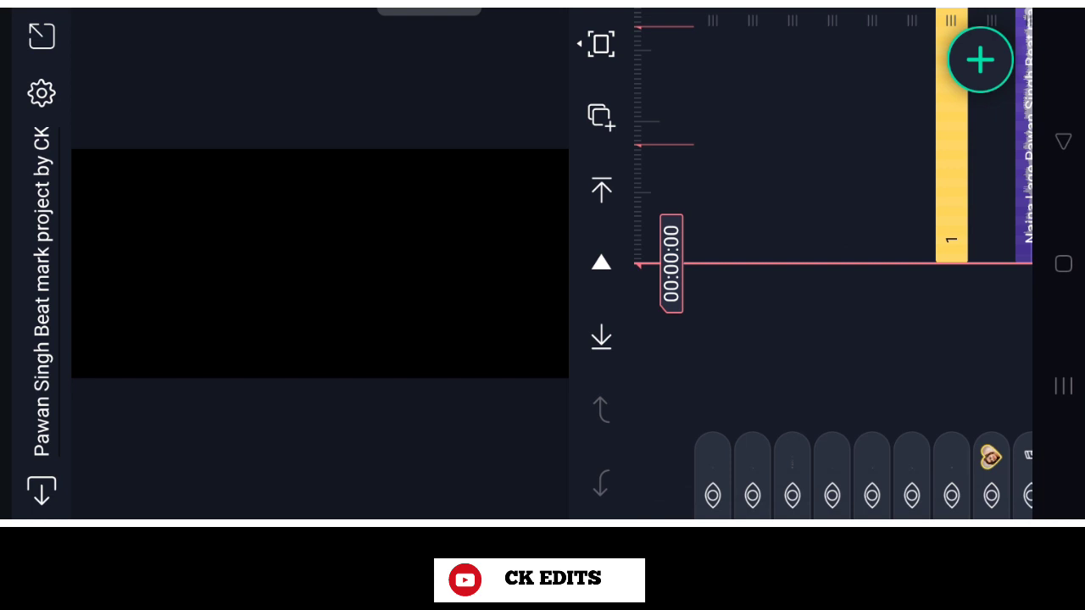
Add a portrait photo from the Telegram gallery folder as a new image layer
{"action": "left_click", "coordinate": [980, 59]}
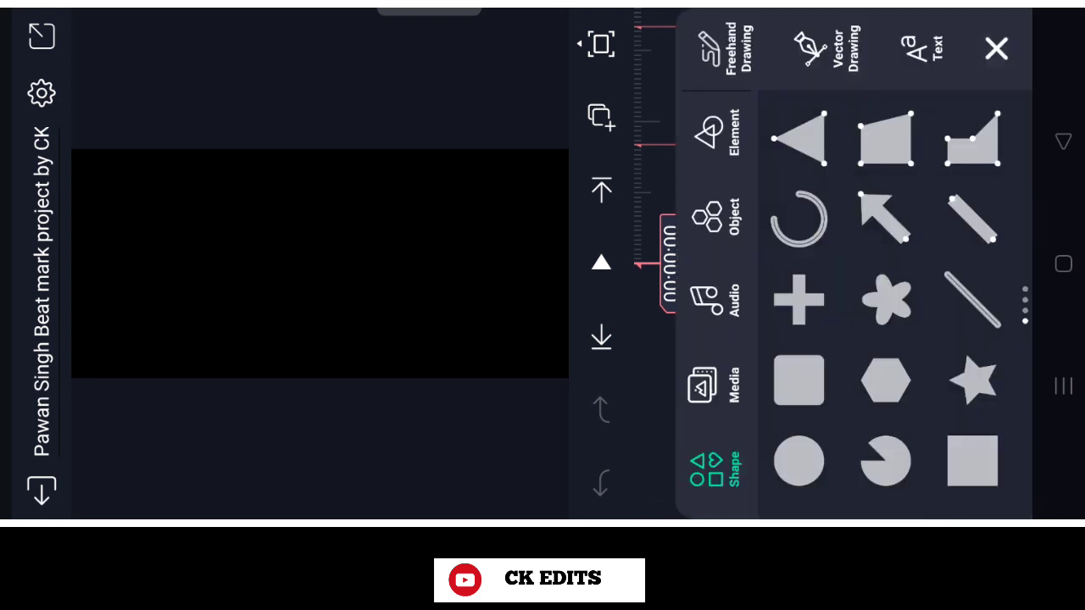
{"action": "left_click", "coordinate": [704, 386]}
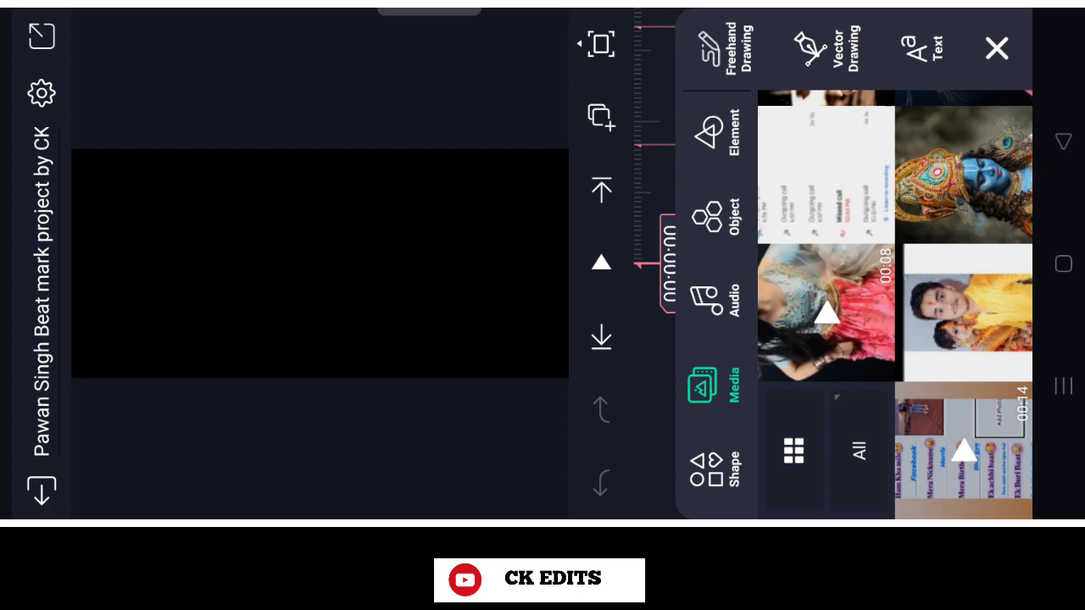
{"action": "left_click", "coordinate": [857, 433]}
{"action": "left_click_drag", "start_coordinate": [642, 300], "coordinate": [518, 231]}
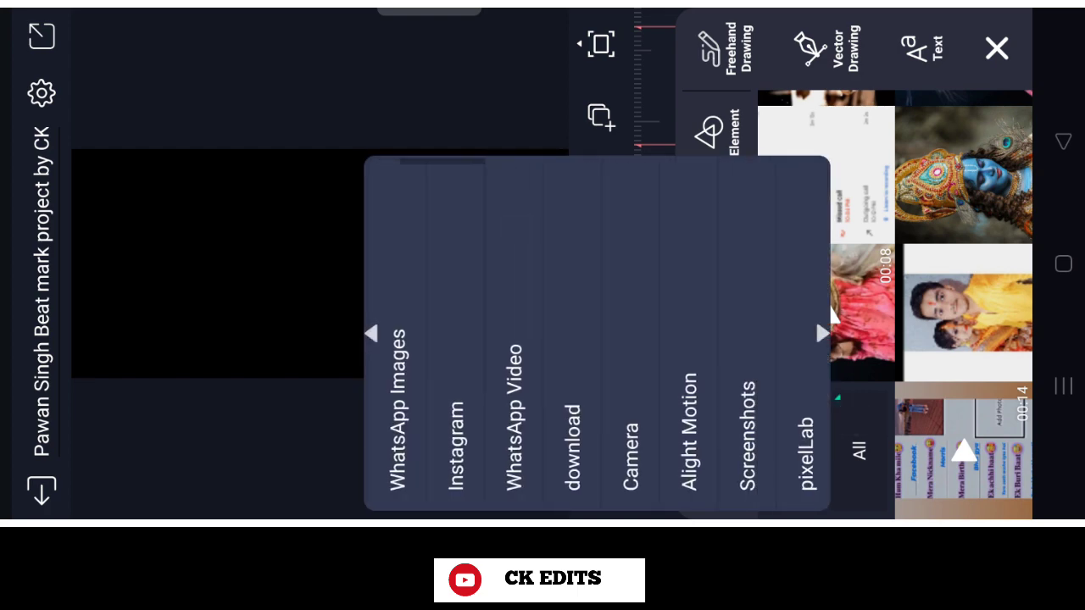
{"action": "left_click_drag", "start_coordinate": [577, 260], "coordinate": [506, 206]}
{"action": "left_click", "coordinate": [724, 311]}
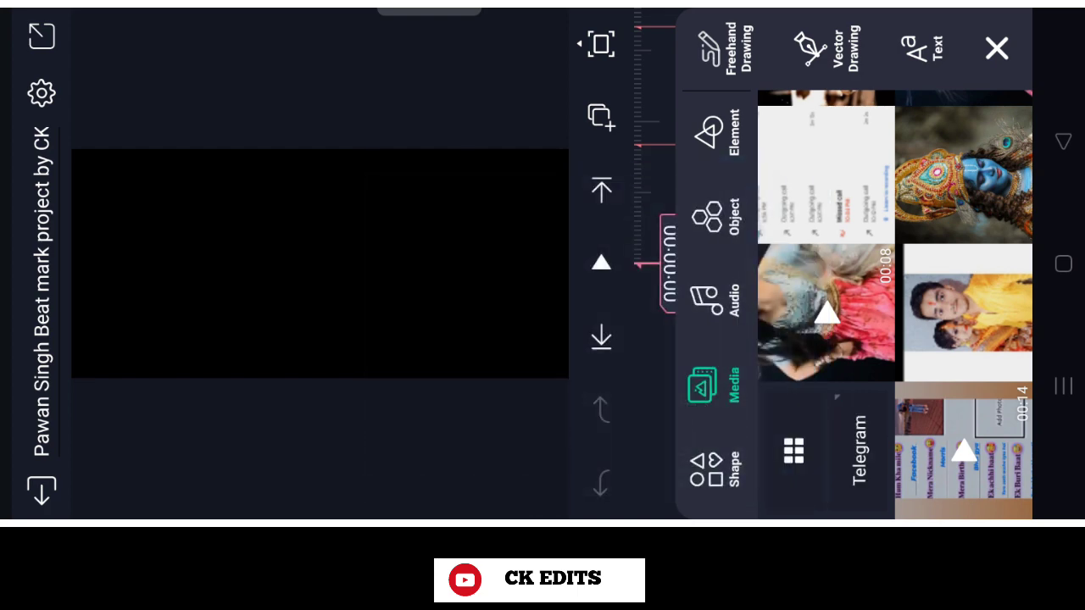
{"action": "left_click_drag", "start_coordinate": [876, 339], "coordinate": [797, 339]}
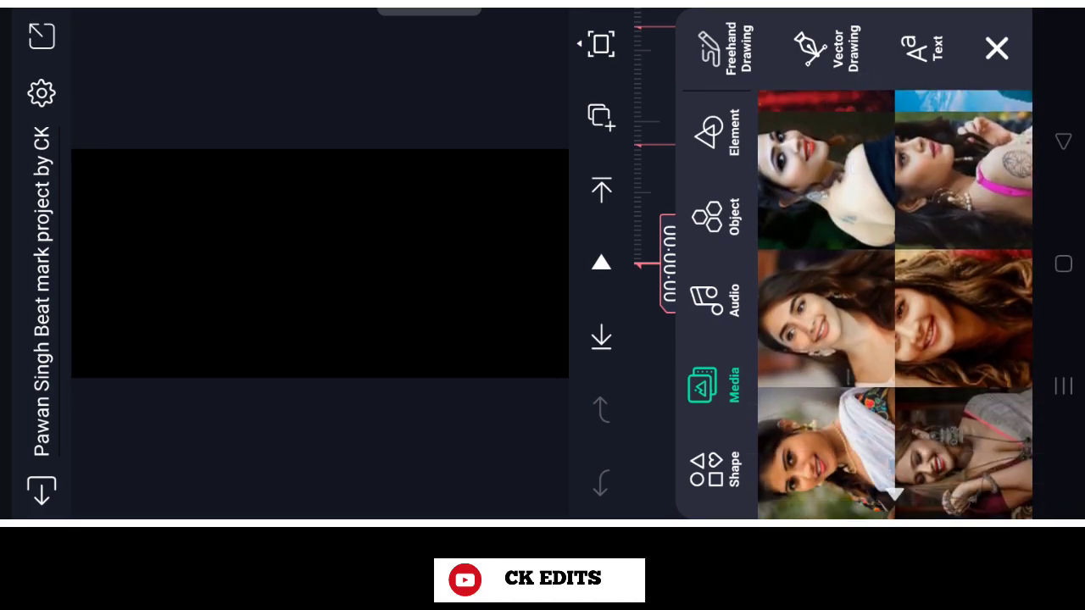
{"action": "left_click", "coordinate": [848, 156]}
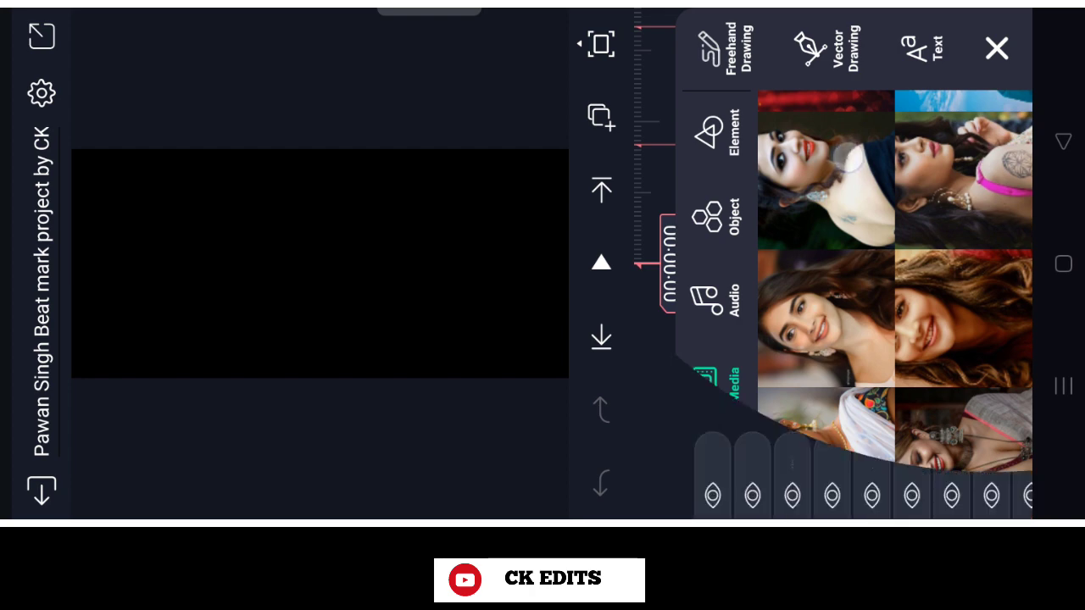
Make the new photo layer fill the whole composition area
{"action": "left_click", "coordinate": [42, 35]}
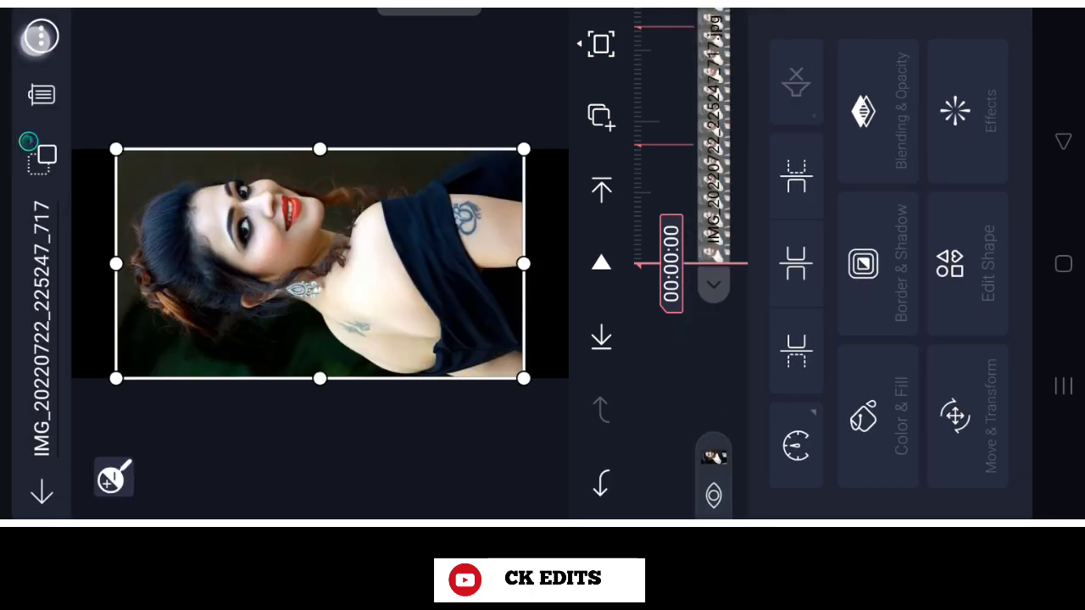
{"action": "left_click", "coordinate": [327, 125]}
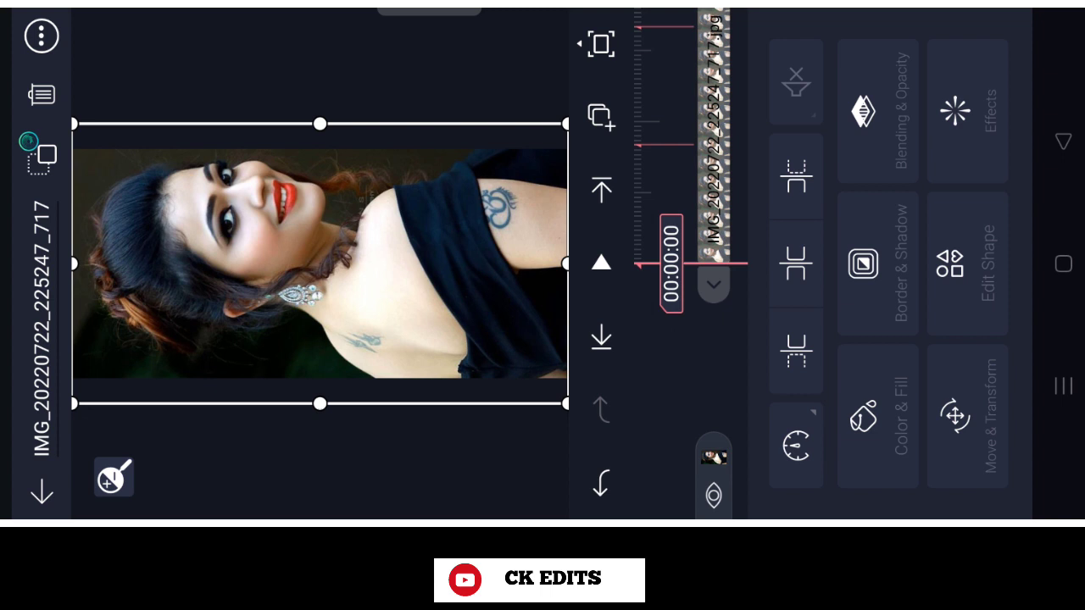
{"action": "left_click", "coordinate": [1064, 142]}
Check the new photo layer, then scrub ahead and back to the project start
{"action": "left_click_drag", "start_coordinate": [848, 212], "coordinate": [848, 305]}
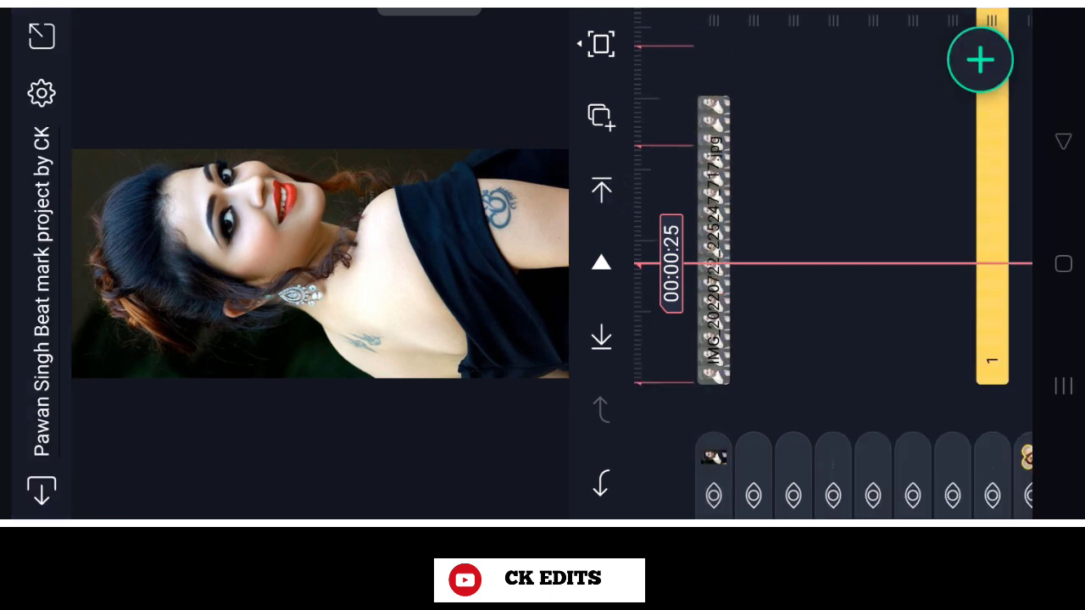
{"action": "left_click", "coordinate": [714, 238]}
{"action": "left_click", "coordinate": [1064, 141]}
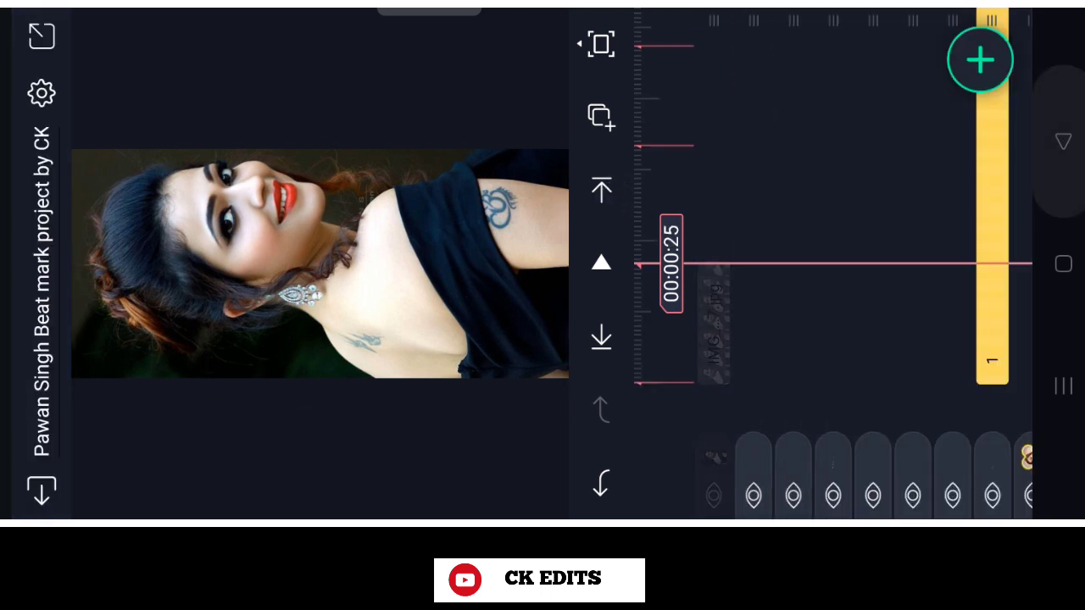
{"action": "left_click_drag", "start_coordinate": [900, 302], "coordinate": [901, 136]}
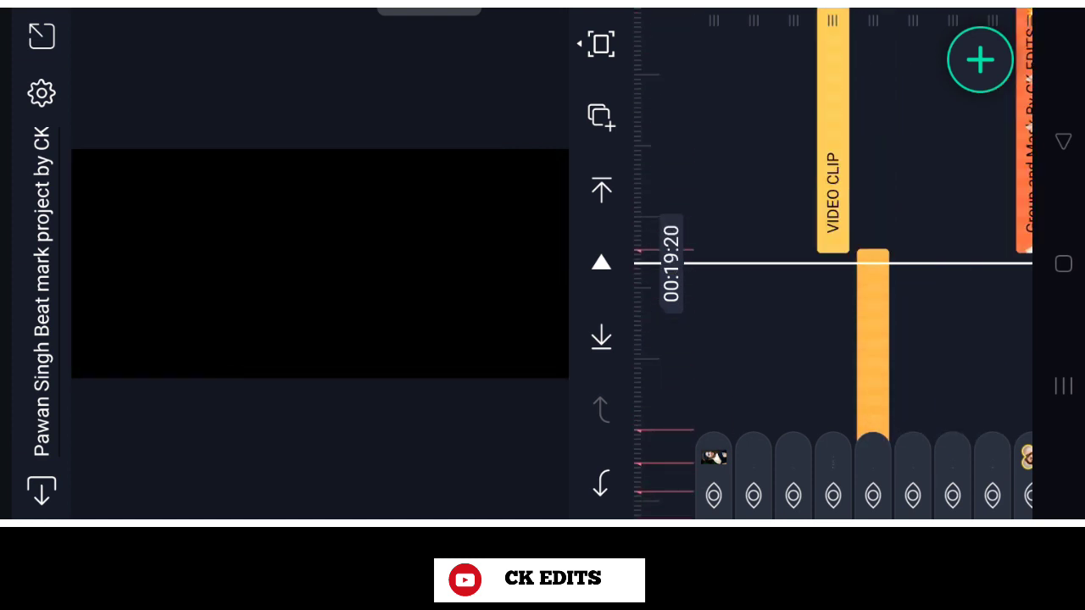
{"action": "mouse_move", "coordinate": [859, 271]}
{"action": "left_mouse_down"}
{"action": "mouse_move", "coordinate": [859, 124]}
{"action": "mouse_move", "coordinate": [848, 339]}
{"action": "left_mouse_up"}
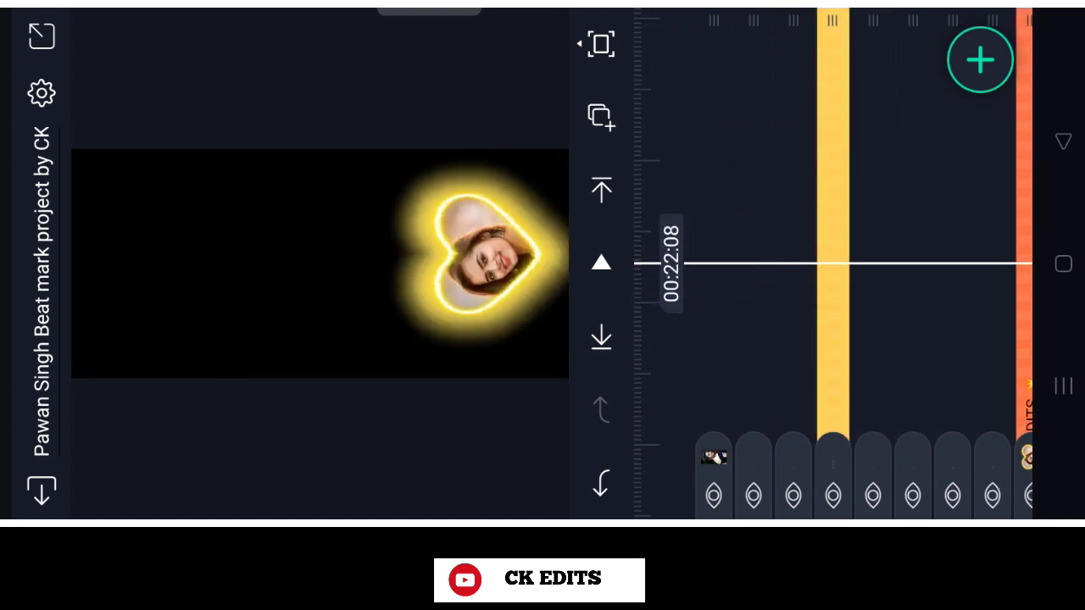
{"action": "mouse_move", "coordinate": [831, 58]}
{"action": "left_mouse_down"}
{"action": "mouse_move", "coordinate": [808, 134]}
{"action": "mouse_move", "coordinate": [825, 240]}
{"action": "mouse_move", "coordinate": [826, 50]}
{"action": "left_mouse_up"}
Preview the photos and heart frame, aligning the playhead with the beat mark near 19 seconds
{"action": "left_click", "coordinate": [47, 238]}
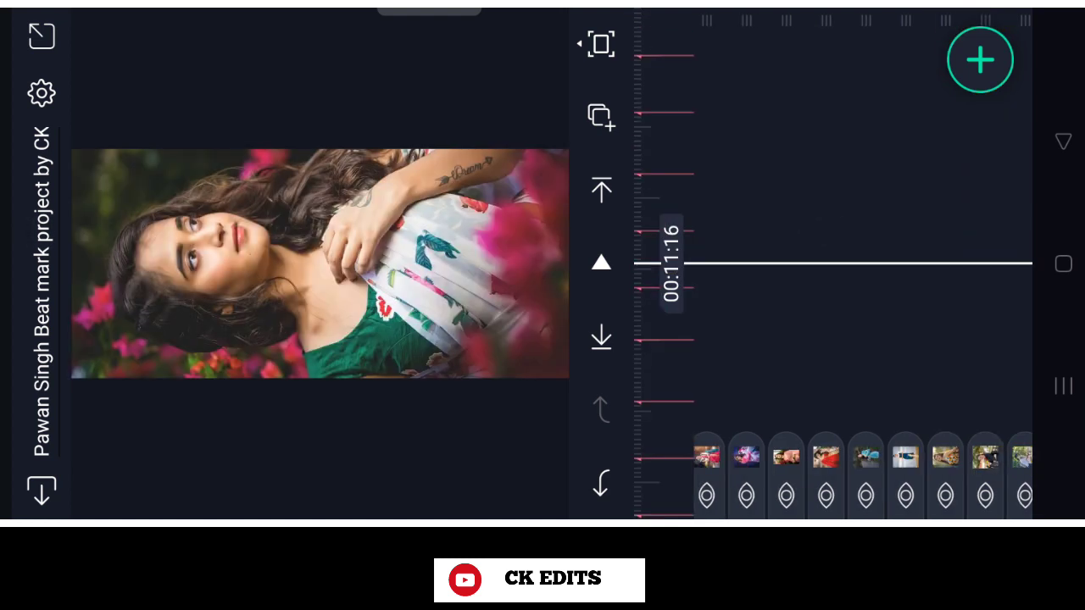
{"action": "mouse_move", "coordinate": [819, 306]}
{"action": "left_mouse_down"}
{"action": "mouse_move", "coordinate": [843, 314]}
{"action": "mouse_move", "coordinate": [846, 145]}
{"action": "left_mouse_up"}
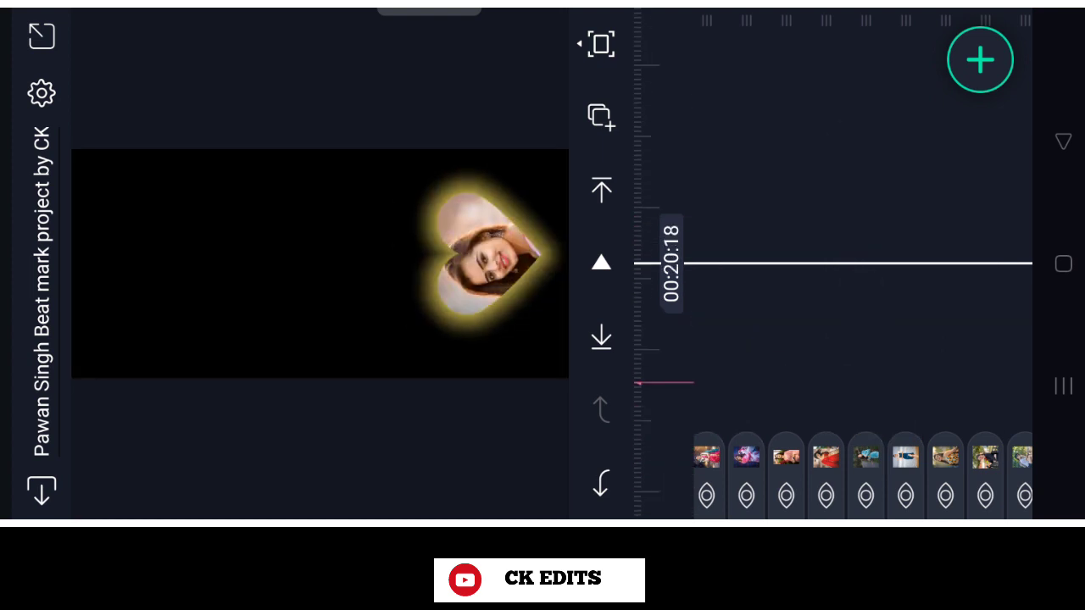
{"action": "left_click_drag", "start_coordinate": [885, 210], "coordinate": [793, 196]}
{"action": "mouse_move", "coordinate": [920, 208]}
{"action": "left_mouse_down"}
{"action": "mouse_move", "coordinate": [652, 145]}
{"action": "mouse_move", "coordinate": [726, 172]}
{"action": "mouse_move", "coordinate": [690, 138]}
{"action": "mouse_move", "coordinate": [763, 204]}
{"action": "mouse_move", "coordinate": [795, 128]}
{"action": "left_mouse_up"}
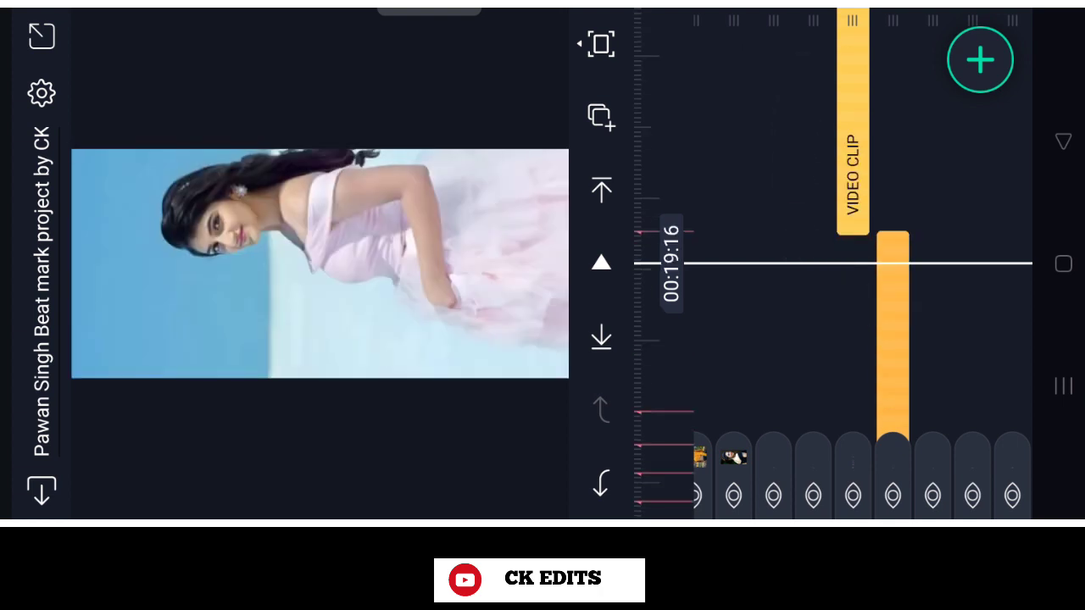
{"action": "mouse_move", "coordinate": [759, 166]}
{"action": "left_mouse_down"}
{"action": "mouse_move", "coordinate": [768, 223]}
{"action": "mouse_move", "coordinate": [741, 162]}
{"action": "left_mouse_up"}
{"action": "left_click", "coordinate": [611, 330]}
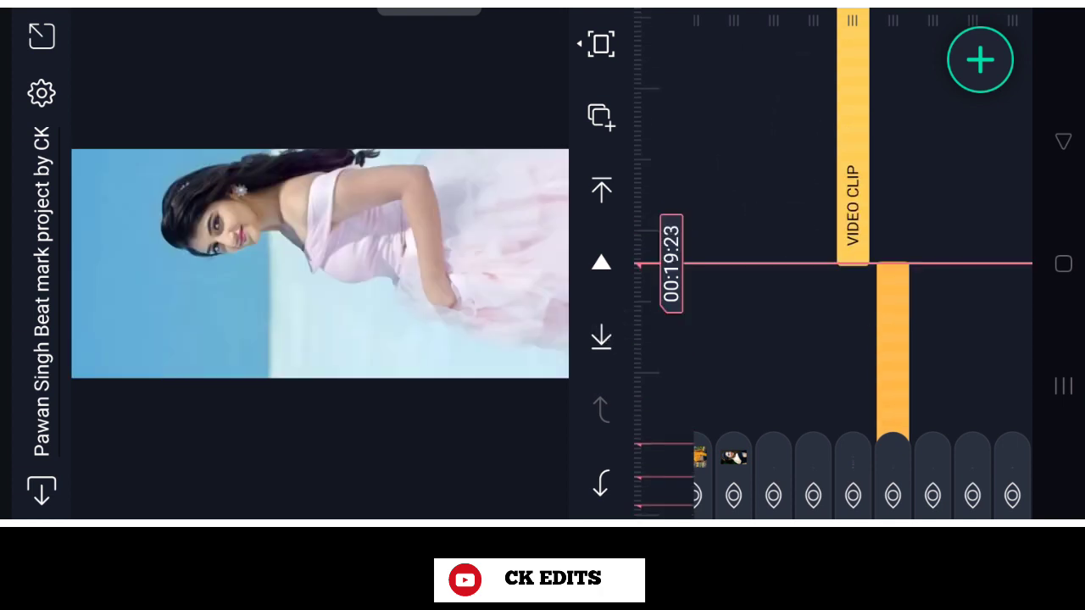
{"action": "left_click_drag", "start_coordinate": [853, 152], "coordinate": [751, 179]}
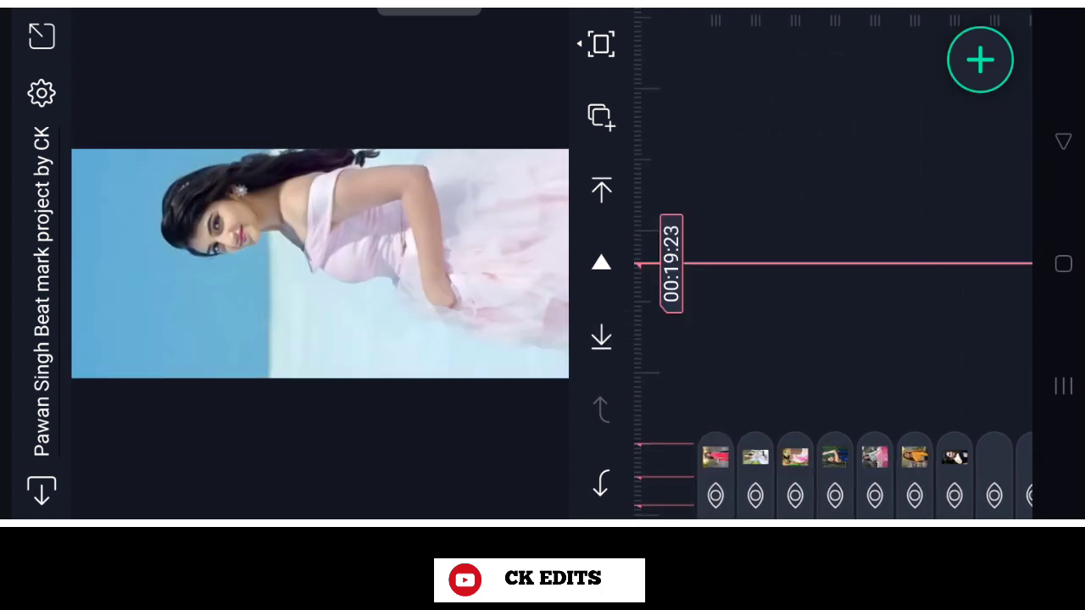
{"action": "left_click", "coordinate": [980, 60]}
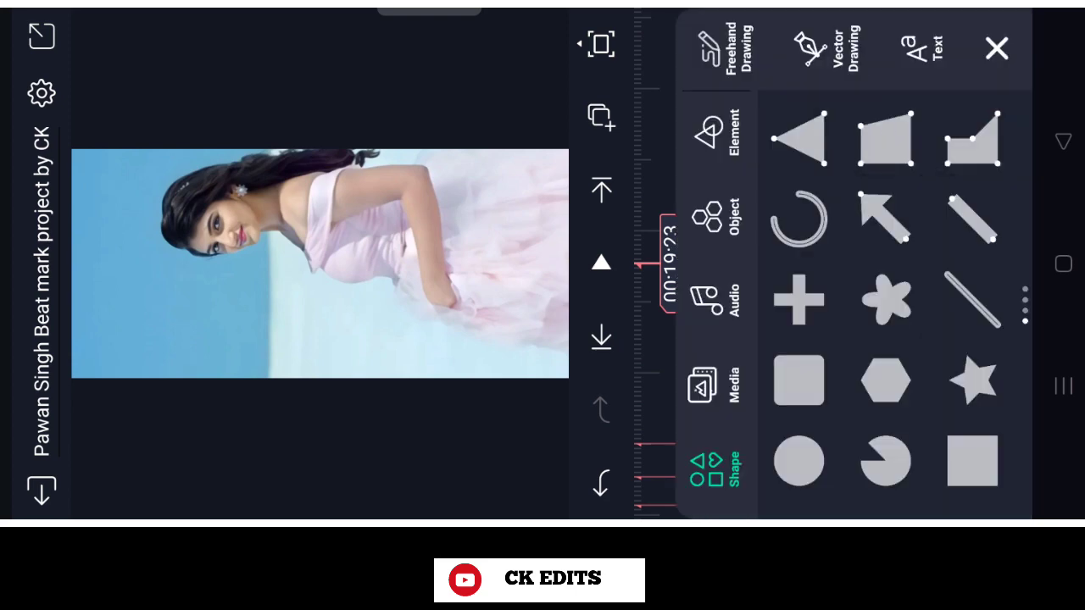
{"action": "left_click", "coordinate": [712, 386]}
{"action": "left_click", "coordinate": [852, 413]}
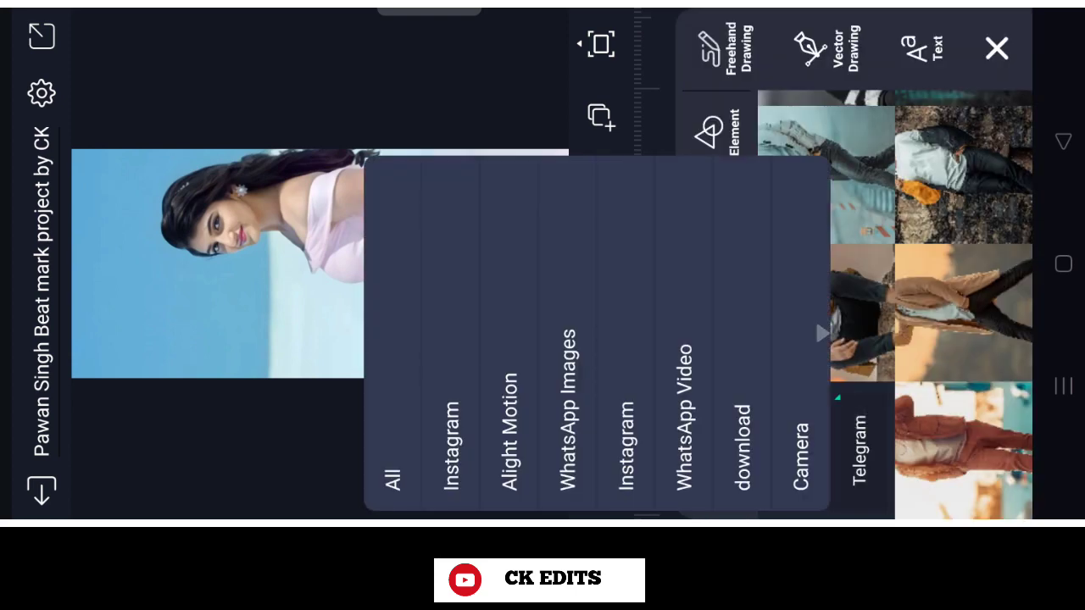
{"action": "left_click", "coordinate": [406, 331]}
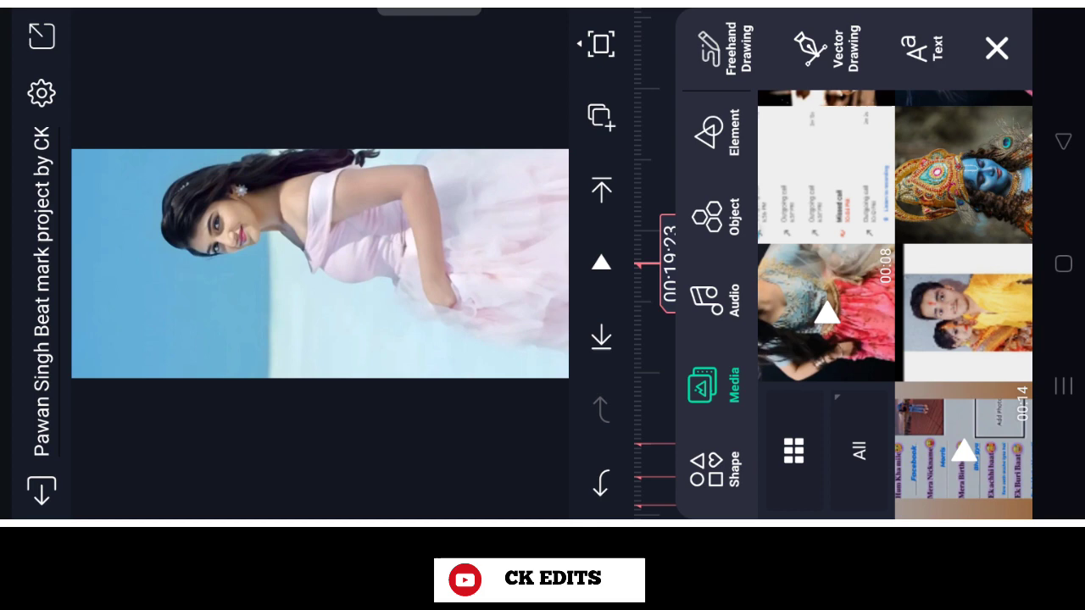
{"action": "left_click", "coordinate": [817, 299]}
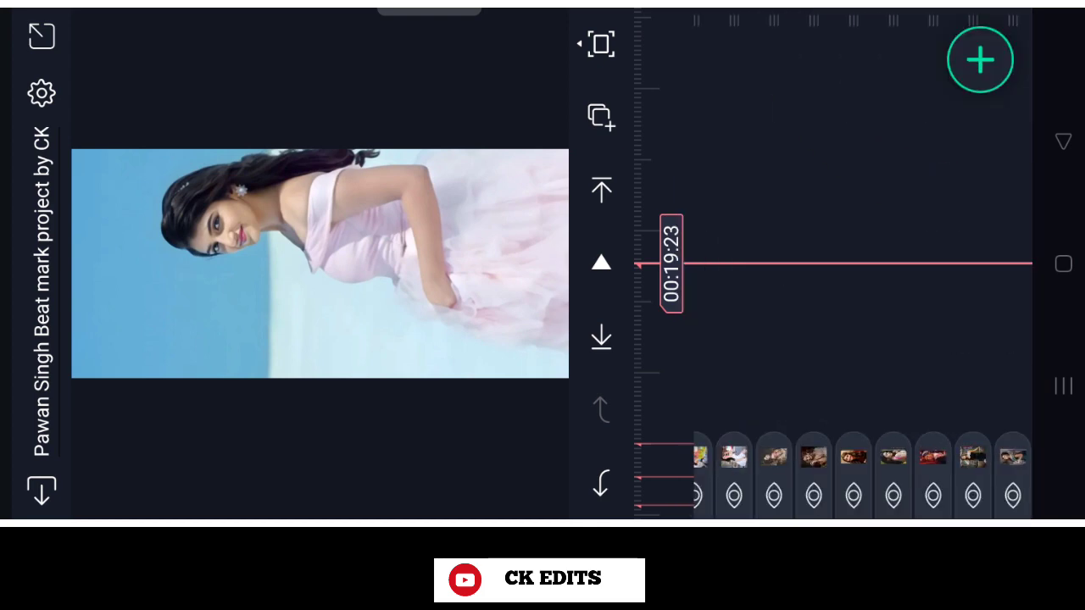
Scrub and pan the timeline to about 20–21 seconds to view the heart-framed portrait
{"action": "mouse_move", "coordinate": [801, 265]}
{"action": "left_mouse_down"}
{"action": "mouse_move", "coordinate": [812, 274]}
{"action": "mouse_move", "coordinate": [820, 254]}
{"action": "mouse_move", "coordinate": [829, 202]}
{"action": "left_mouse_up"}
{"action": "left_click_drag", "start_coordinate": [803, 101], "coordinate": [698, 151]}
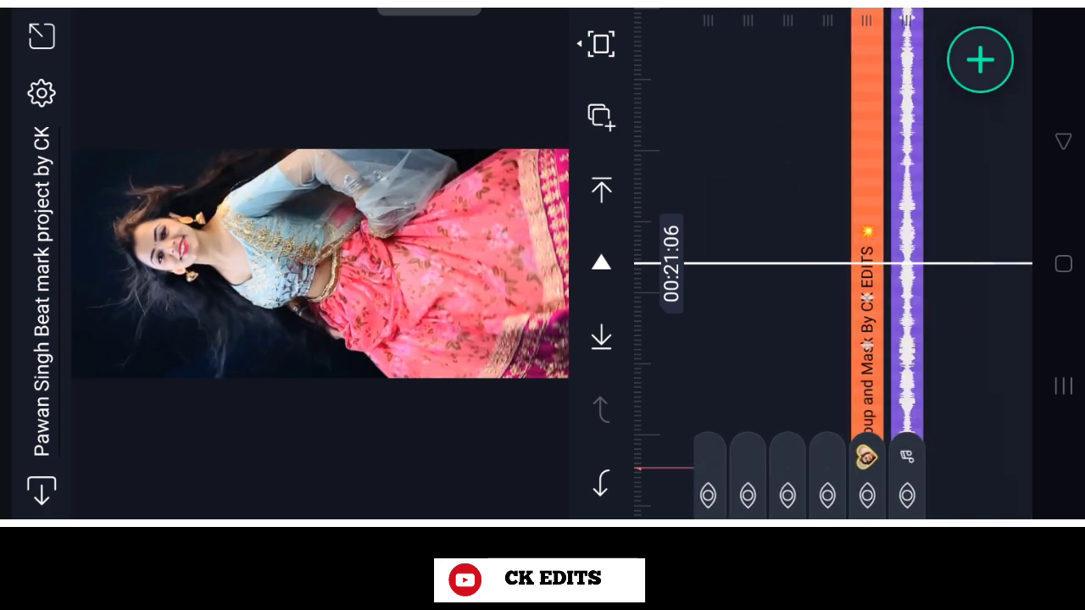
{"action": "mouse_move", "coordinate": [792, 191]}
{"action": "left_mouse_down"}
{"action": "mouse_move", "coordinate": [745, 194]}
{"action": "mouse_move", "coordinate": [775, 249]}
{"action": "mouse_move", "coordinate": [829, 258]}
{"action": "left_mouse_up"}
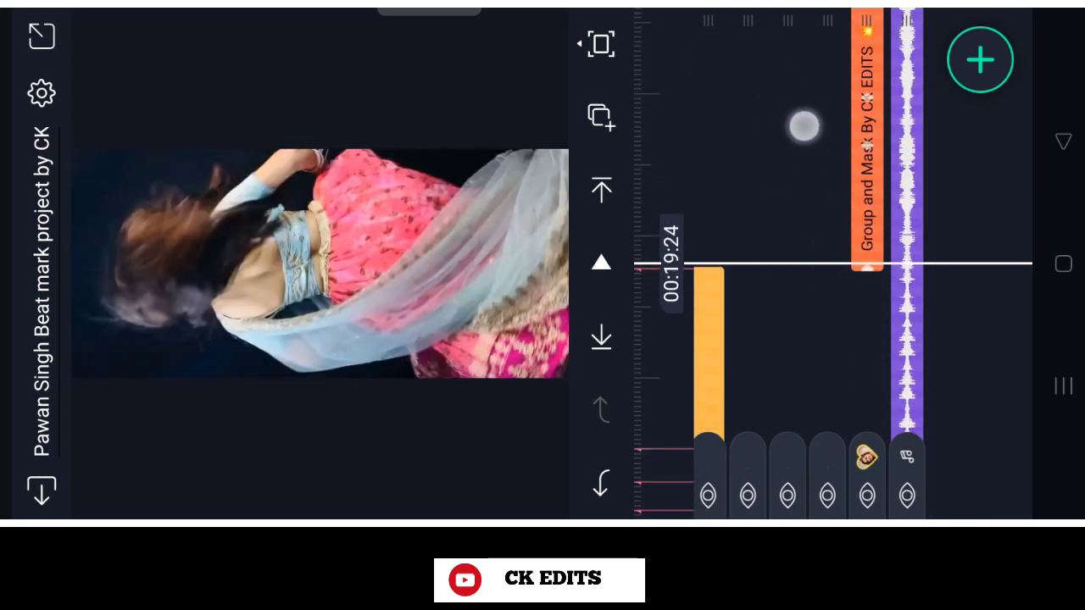
{"action": "left_click_drag", "start_coordinate": [804, 125], "coordinate": [808, 141]}
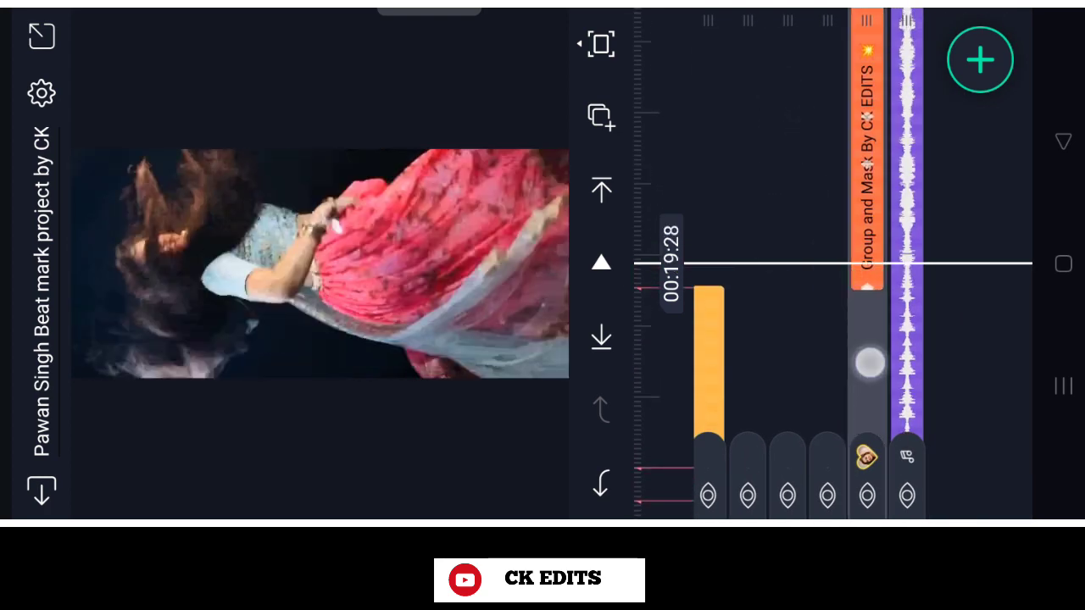
{"action": "mouse_move", "coordinate": [870, 363]}
{"action": "left_mouse_down"}
{"action": "mouse_move", "coordinate": [509, 254]}
{"action": "mouse_move", "coordinate": [435, 246]}
{"action": "left_mouse_up"}
{"action": "left_click_drag", "start_coordinate": [843, 187], "coordinate": [840, 276]}
{"action": "mouse_move", "coordinate": [865, 196]}
{"action": "left_mouse_down"}
{"action": "mouse_move", "coordinate": [871, 242]}
{"action": "mouse_move", "coordinate": [862, 174]}
{"action": "left_mouse_up"}
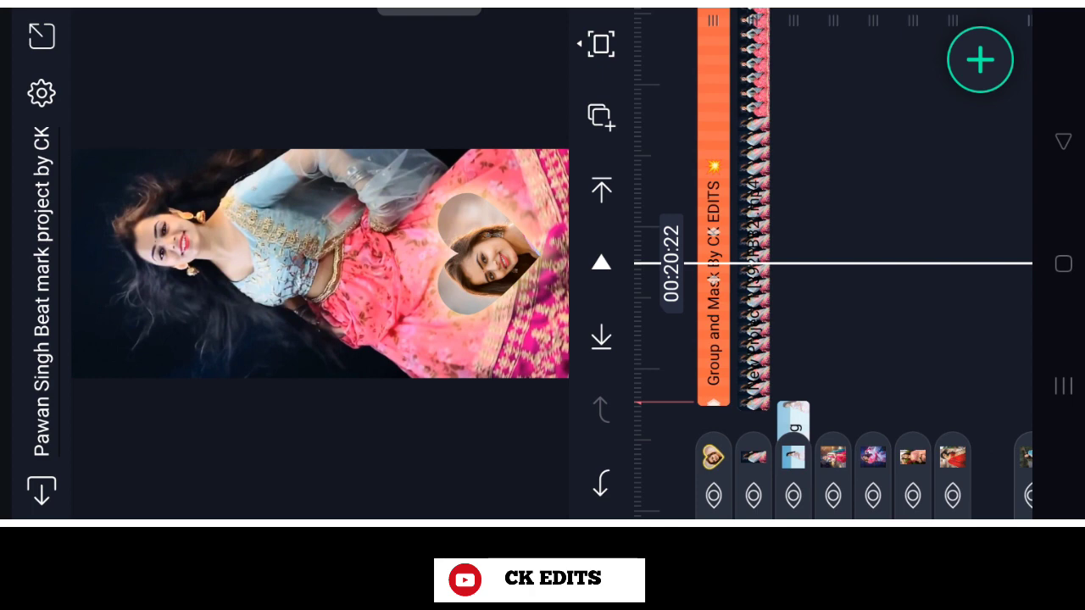
Enter the Group and Mask group and open Color & Fill for its heart-shaped photo layer
{"action": "mouse_move", "coordinate": [856, 187]}
{"action": "left_mouse_down"}
{"action": "mouse_move", "coordinate": [867, 143]}
{"action": "mouse_move", "coordinate": [870, 157]}
{"action": "left_mouse_up"}
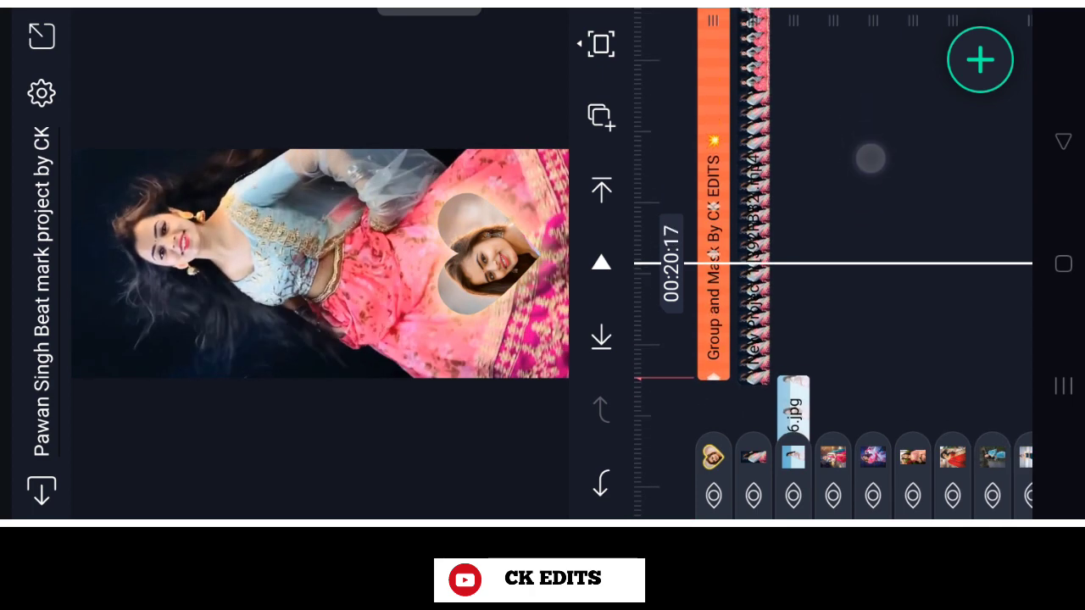
{"action": "left_click", "coordinate": [712, 149]}
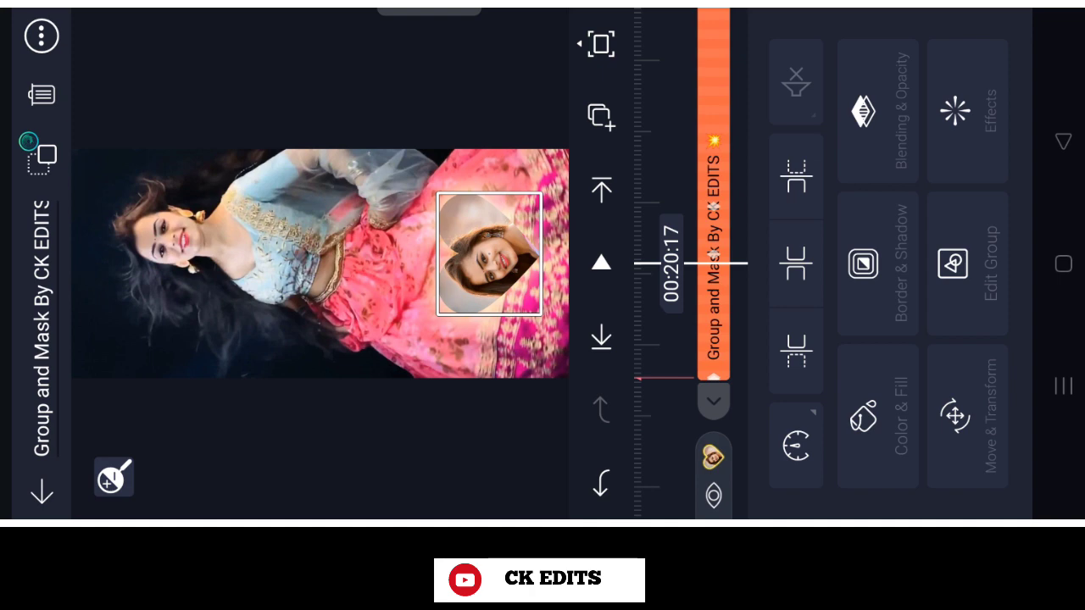
{"action": "left_click", "coordinate": [953, 263]}
{"action": "left_click_drag", "start_coordinate": [879, 180], "coordinate": [864, 126]}
{"action": "left_click", "coordinate": [739, 236]}
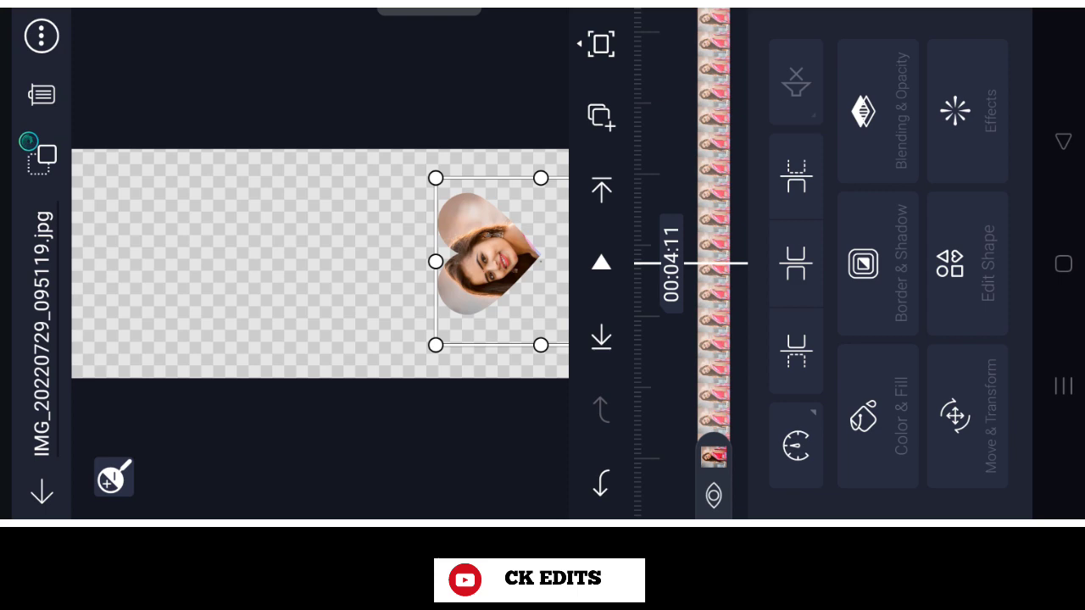
{"action": "left_click", "coordinate": [878, 416]}
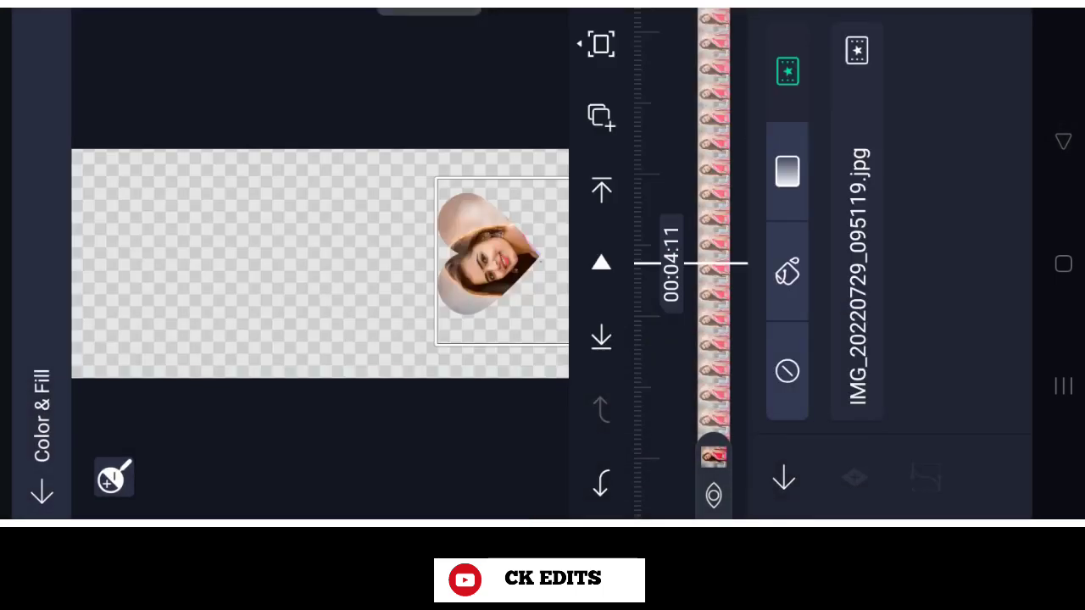
Back out to the project list, briefly opening and closing the SHAKE EFECT BY (CK EDITS) project
{"action": "key", "text": "Escape"}
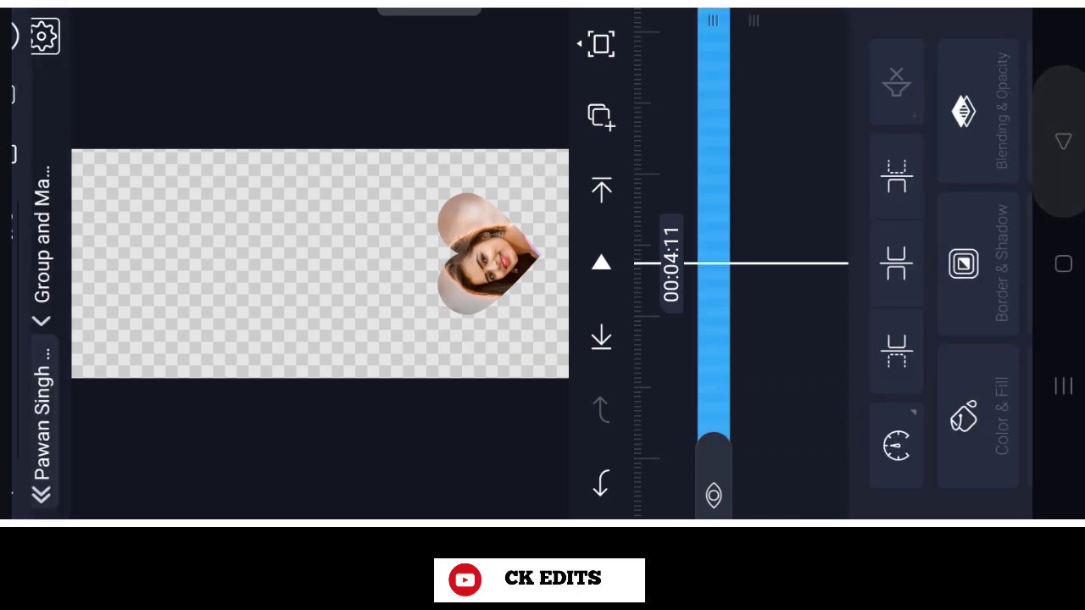
{"action": "key", "text": "Escape"}
{"action": "left_click", "coordinate": [1064, 141]}
{"action": "left_click", "coordinate": [1064, 141]}
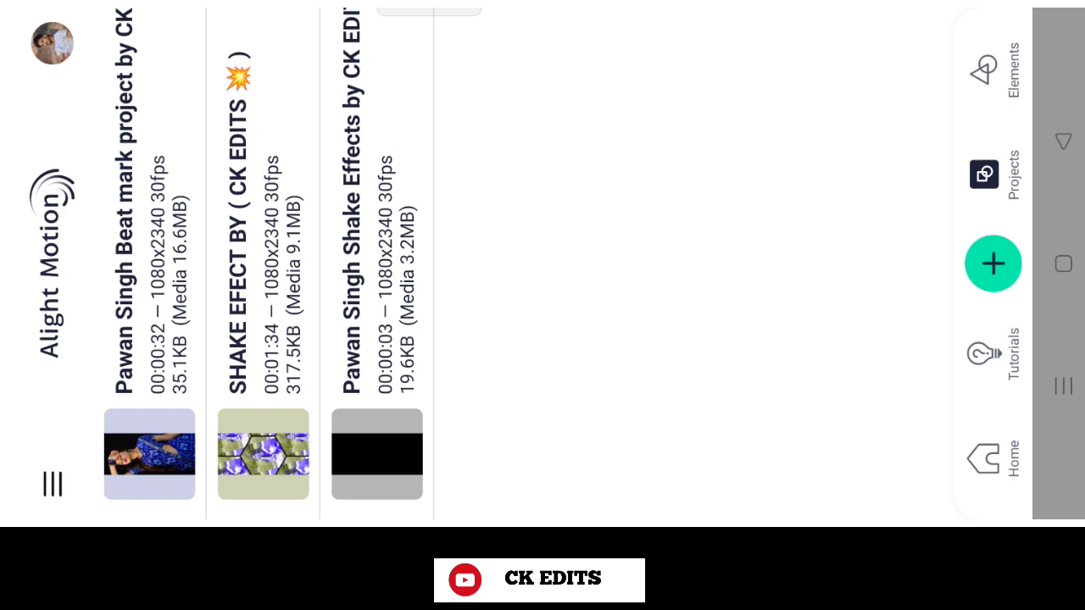
{"action": "left_click", "coordinate": [262, 254]}
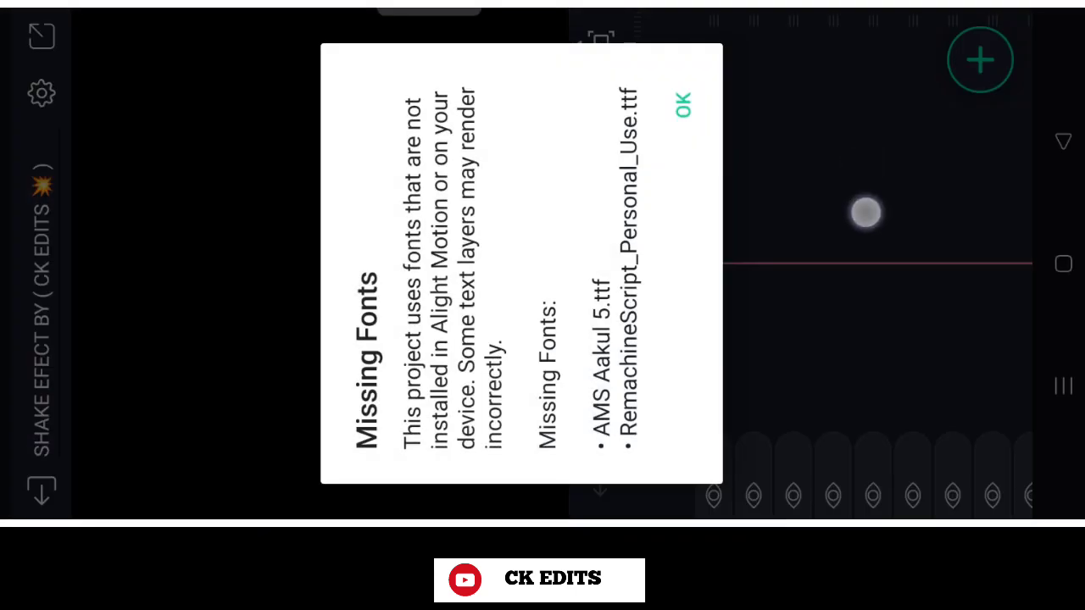
{"action": "left_click", "coordinate": [865, 212]}
{"action": "left_click", "coordinate": [1061, 136]}
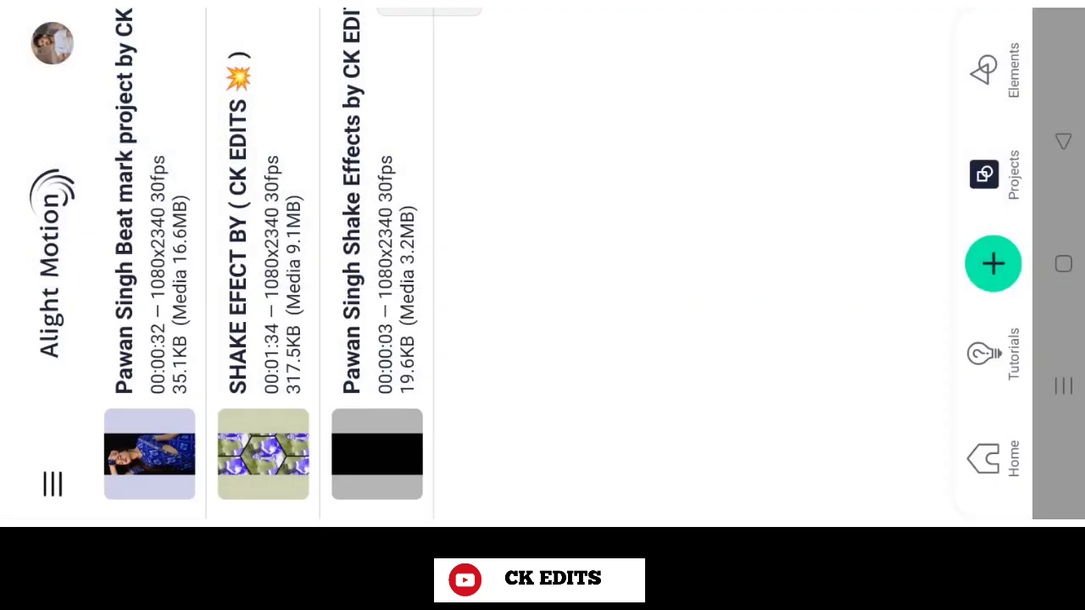
Copy all effects from the shake photo layer in Pawan Singh Shake Effects, then exit
{"action": "left_click", "coordinate": [373, 254]}
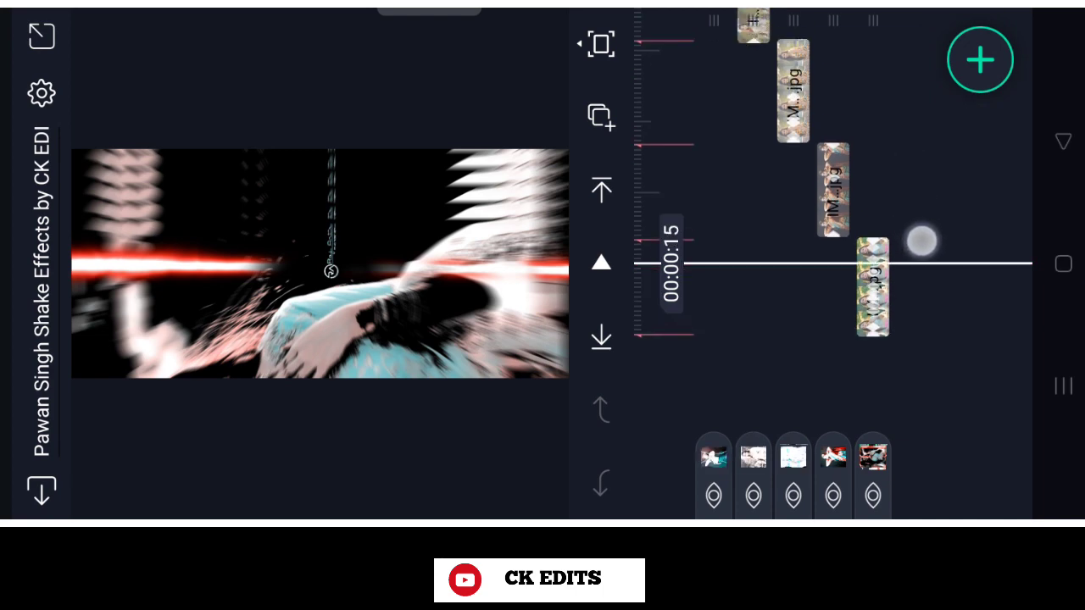
{"action": "mouse_move", "coordinate": [920, 238]}
{"action": "left_mouse_down"}
{"action": "mouse_move", "coordinate": [898, 129]}
{"action": "mouse_move", "coordinate": [931, 378]}
{"action": "mouse_move", "coordinate": [911, 131]}
{"action": "mouse_move", "coordinate": [925, 131]}
{"action": "mouse_move", "coordinate": [938, 184]}
{"action": "left_mouse_up"}
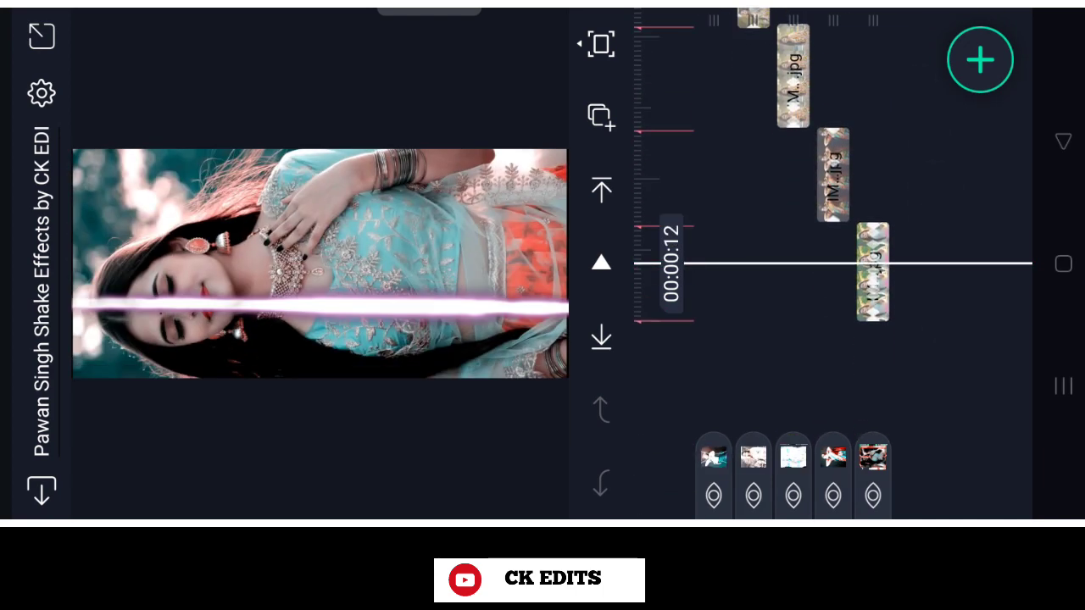
{"action": "left_click", "coordinate": [445, 215]}
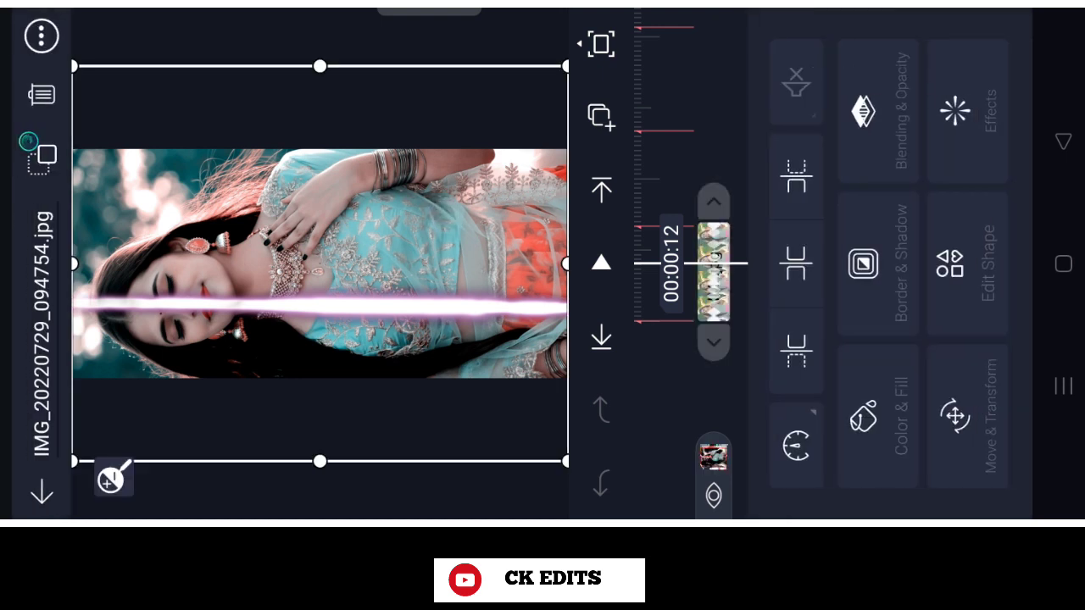
{"action": "left_click", "coordinate": [966, 100]}
{"action": "left_click", "coordinate": [997, 478]}
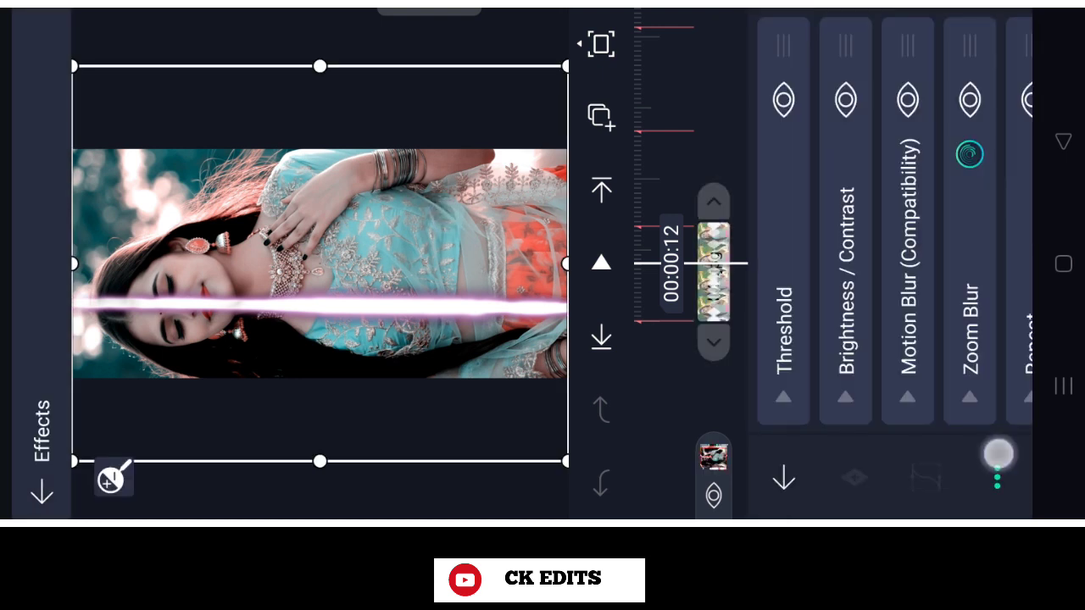
{"action": "left_click", "coordinate": [878, 393]}
{"action": "left_click", "coordinate": [1063, 142]}
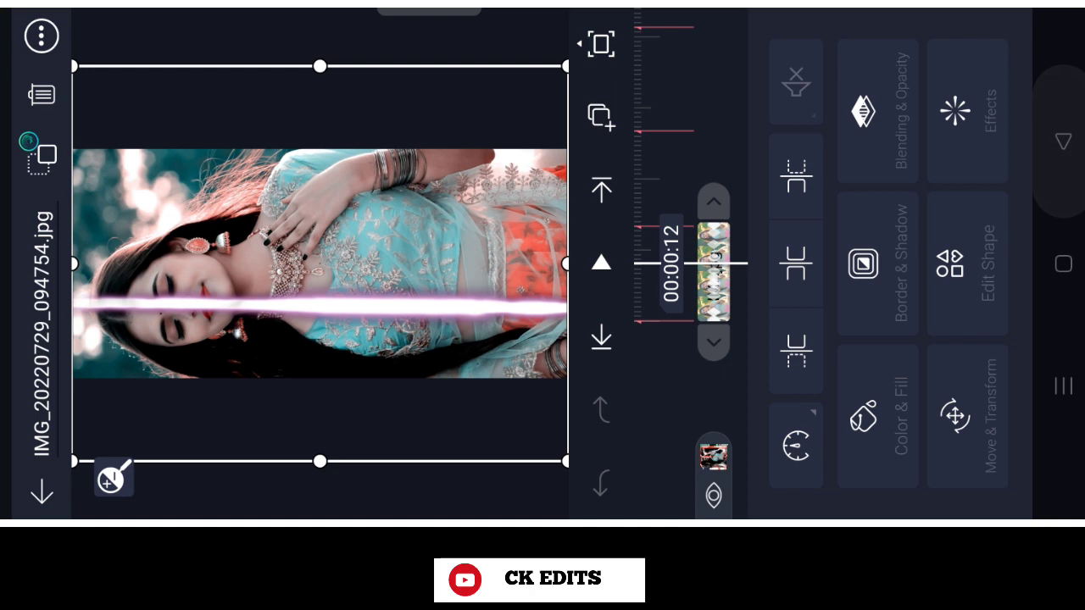
{"action": "left_click", "coordinate": [1063, 141]}
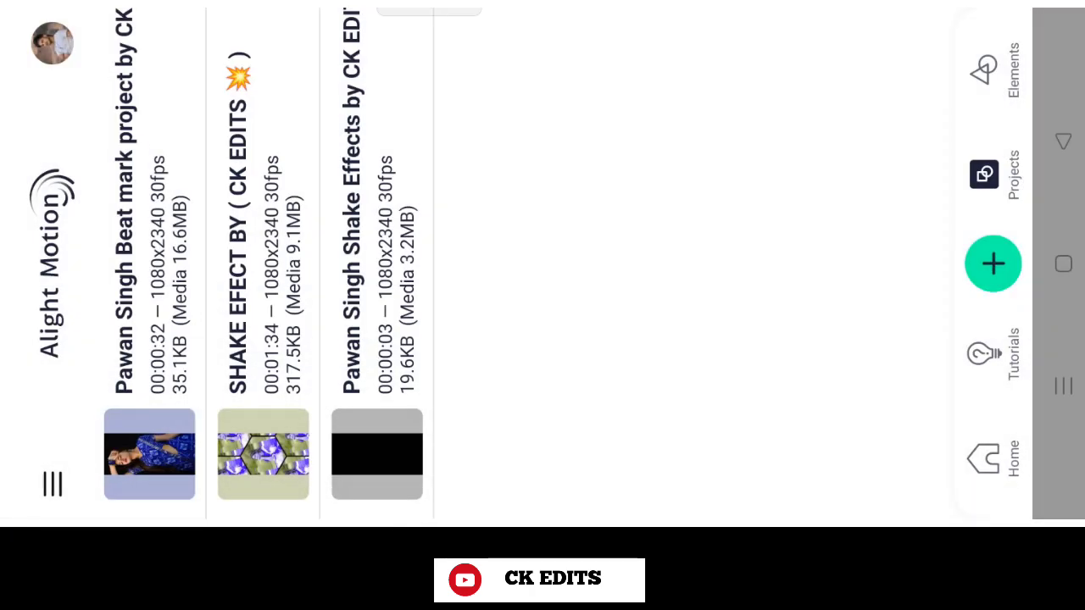
Open the Beat mark project and paste the shake effects onto the first photo
{"action": "left_click", "coordinate": [150, 254]}
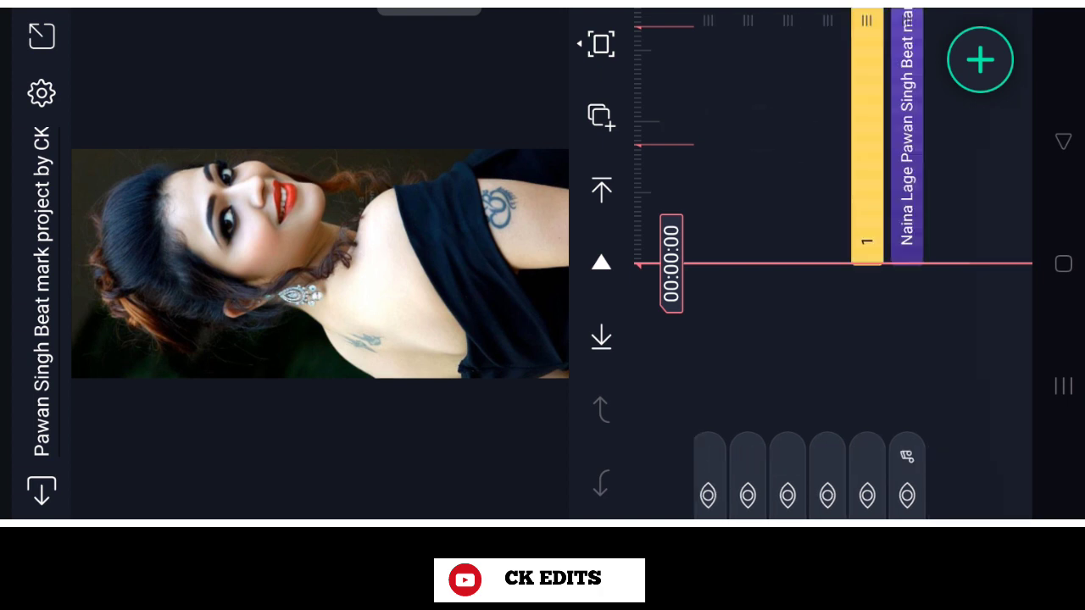
{"action": "left_click_drag", "start_coordinate": [776, 144], "coordinate": [790, 181]}
{"action": "left_click", "coordinate": [416, 210]}
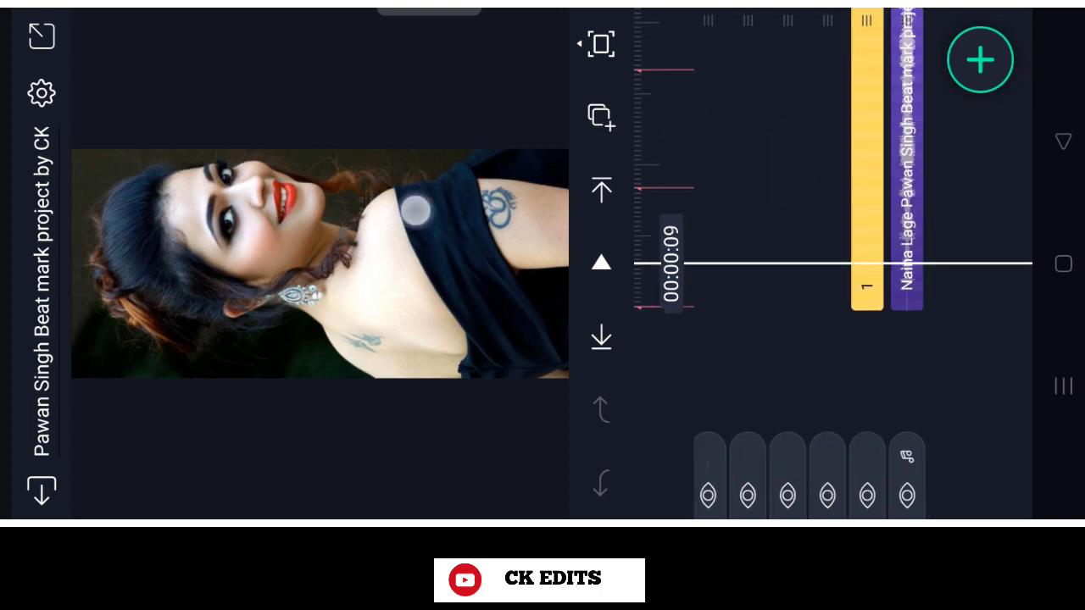
{"action": "left_click", "coordinate": [956, 110]}
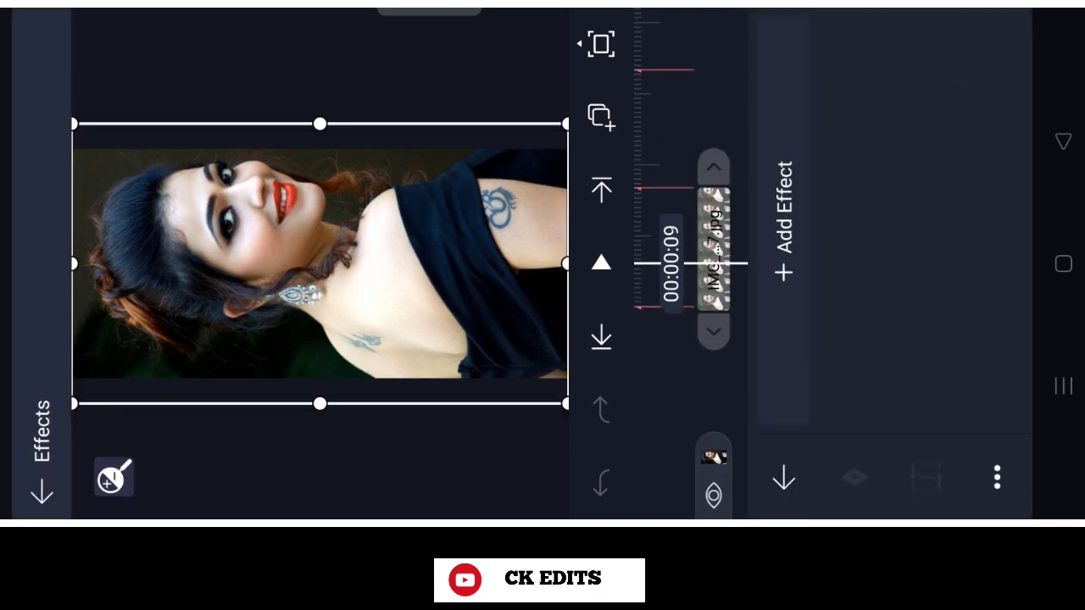
{"action": "left_click", "coordinate": [997, 478]}
{"action": "left_click", "coordinate": [930, 437]}
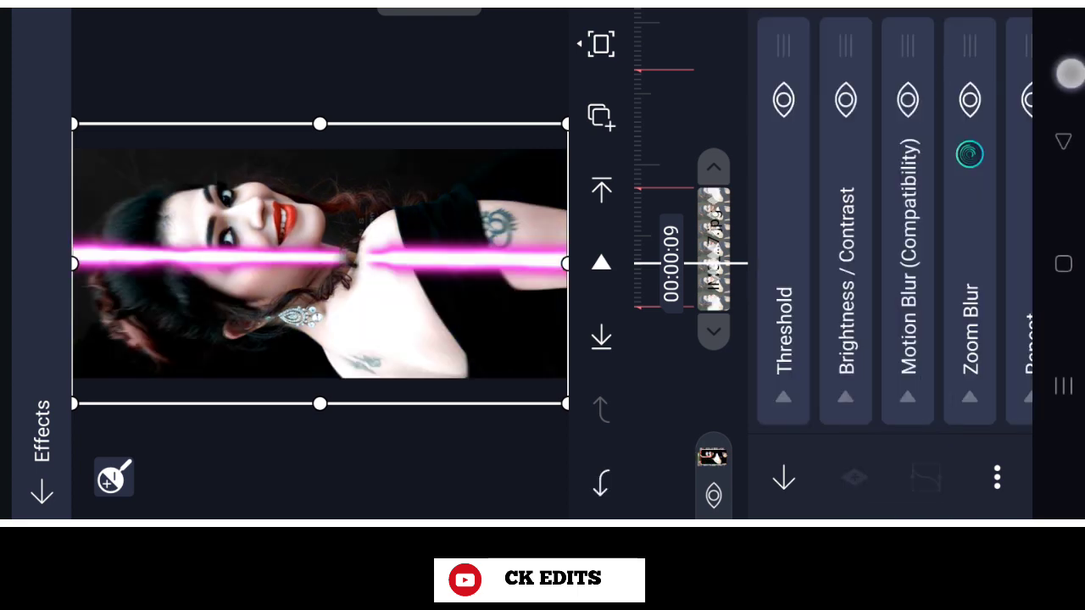
{"action": "left_click", "coordinate": [1063, 141]}
Paste the shake effects onto the yellow-top photo layer
{"action": "left_click", "coordinate": [601, 188]}
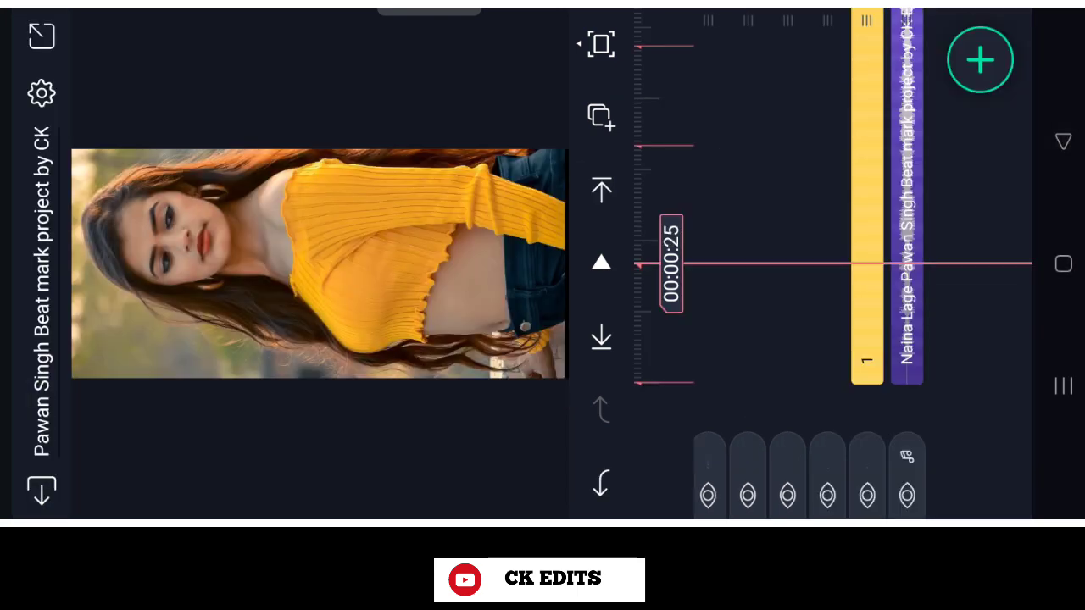
{"action": "left_click", "coordinate": [449, 199]}
{"action": "left_click", "coordinate": [955, 110]}
{"action": "left_click", "coordinate": [997, 477]}
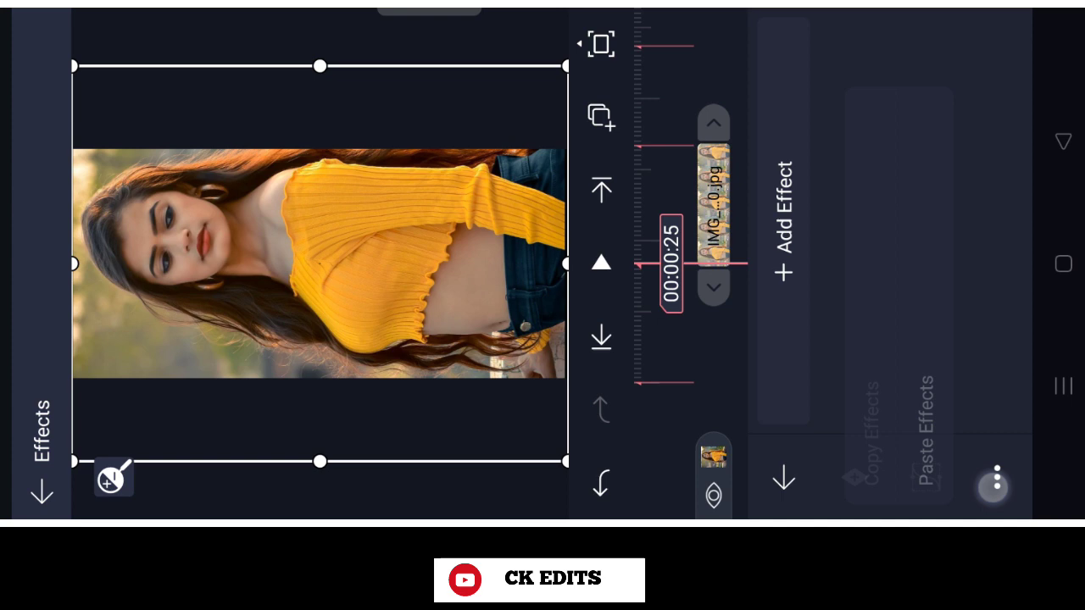
{"action": "left_click", "coordinate": [918, 416]}
{"action": "left_click", "coordinate": [1063, 141]}
Paste the shake effects onto the pink-skirt photo layer
{"action": "left_click", "coordinate": [601, 189]}
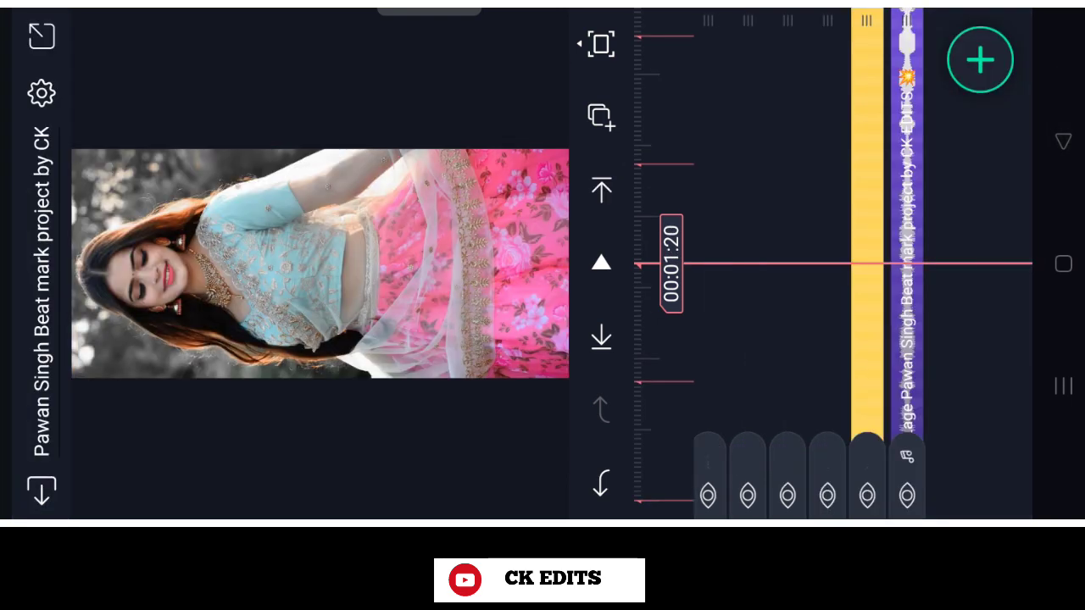
{"action": "left_click", "coordinate": [449, 173]}
{"action": "left_click", "coordinate": [955, 114]}
{"action": "left_click", "coordinate": [997, 477]}
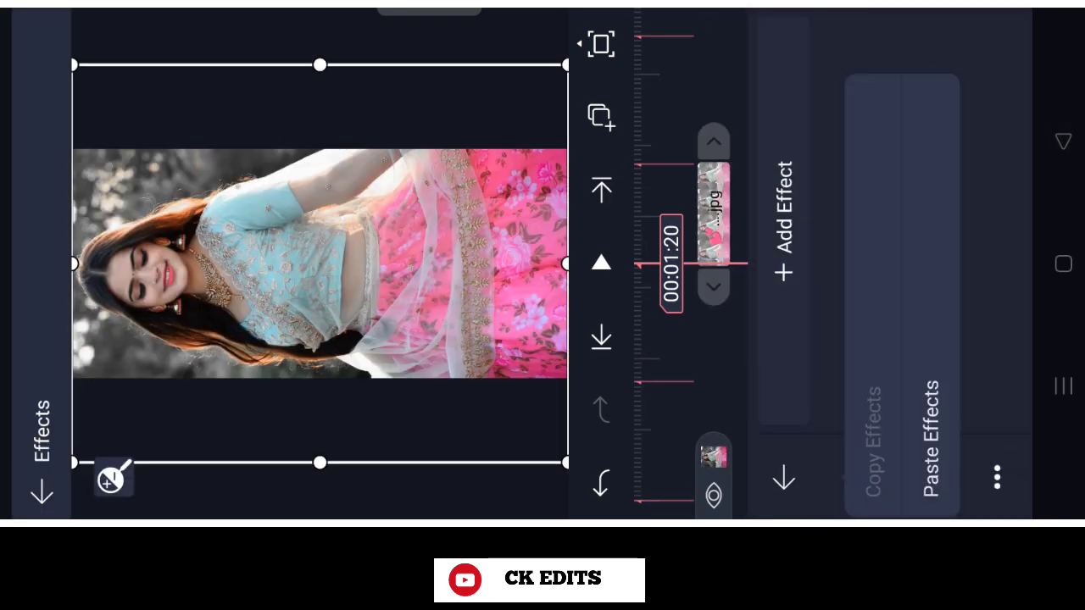
{"action": "left_click", "coordinate": [923, 411]}
{"action": "left_click", "coordinate": [1064, 140]}
Paste the shake effects onto the blue-saree photo layer at 00:02:11
{"action": "left_click", "coordinate": [1063, 141]}
{"action": "left_click", "coordinate": [601, 188]}
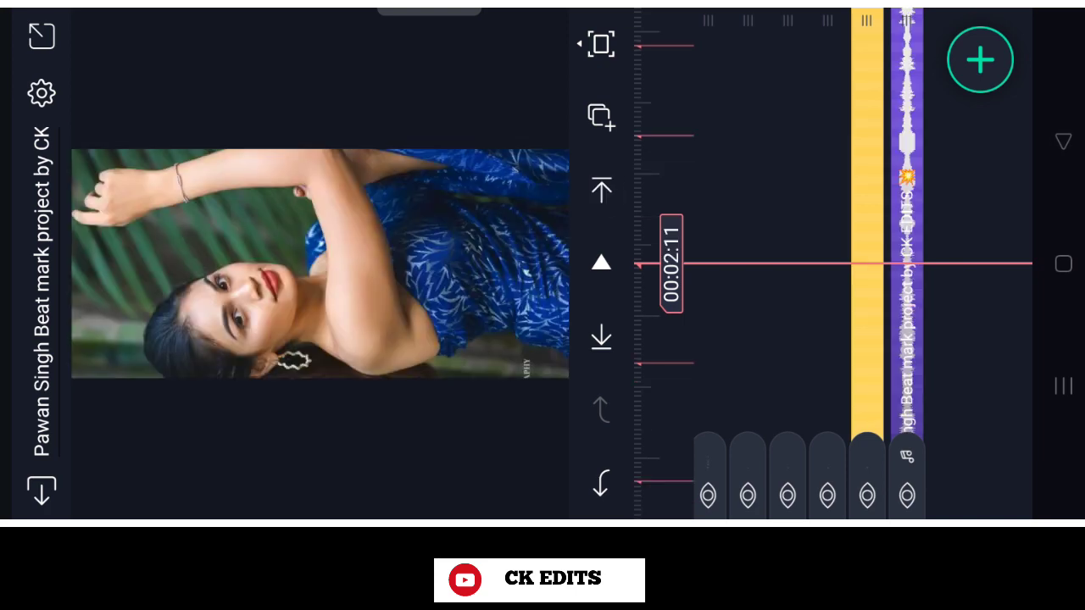
{"action": "left_click", "coordinate": [319, 254]}
{"action": "left_click", "coordinate": [863, 115]}
{"action": "left_click", "coordinate": [1063, 141]}
{"action": "left_click", "coordinate": [955, 114]}
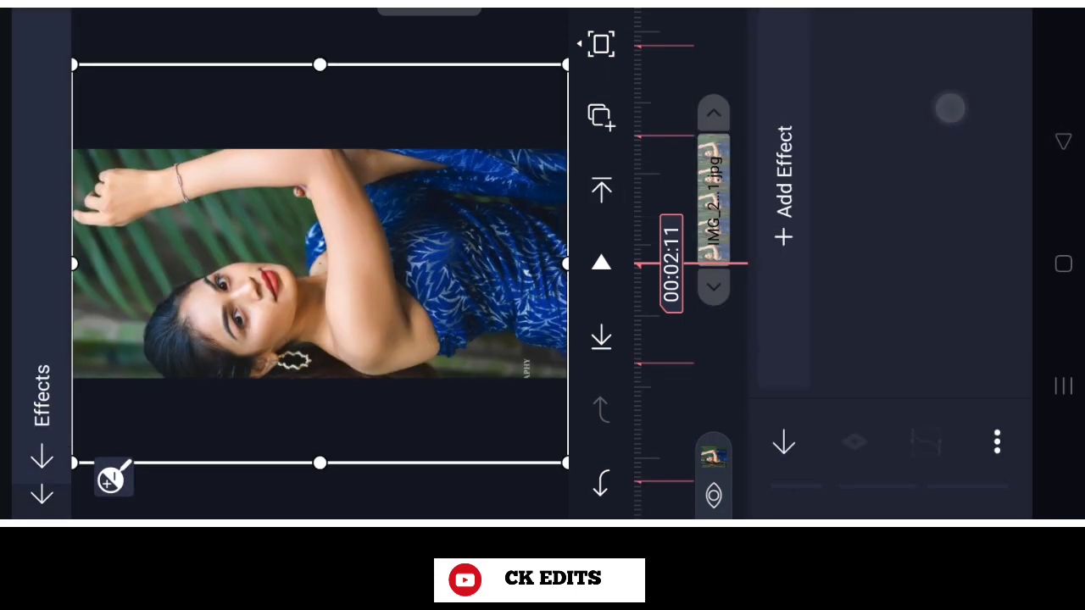
{"action": "left_click", "coordinate": [997, 478]}
{"action": "left_click", "coordinate": [931, 438]}
{"action": "left_click", "coordinate": [1063, 141]}
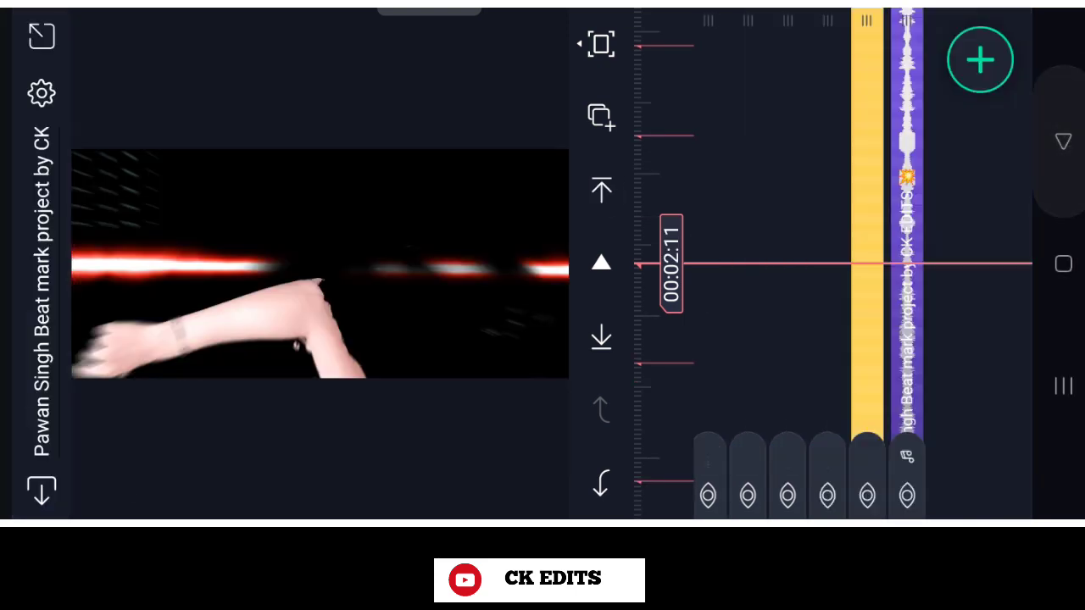
Scrub forward through the later photos to about 00:09:12
{"action": "left_click_drag", "start_coordinate": [799, 108], "coordinate": [845, 303]}
{"action": "left_click_drag", "start_coordinate": [793, 140], "coordinate": [809, 274]}
{"action": "left_click_drag", "start_coordinate": [800, 177], "coordinate": [819, 310]}
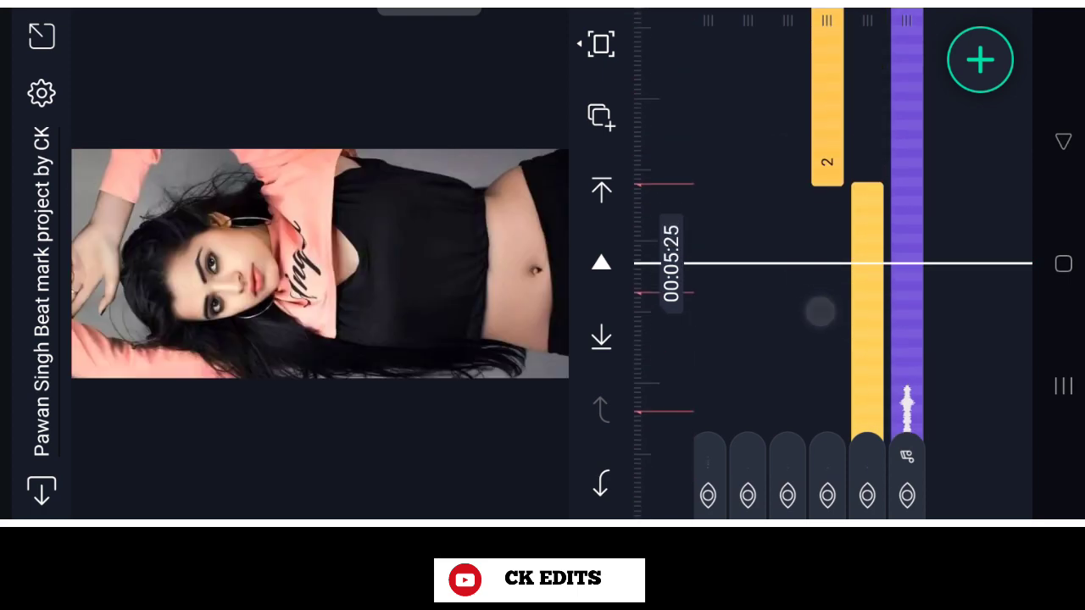
{"action": "left_click_drag", "start_coordinate": [818, 205], "coordinate": [837, 312]}
{"action": "left_click_drag", "start_coordinate": [796, 186], "coordinate": [802, 271]}
{"action": "left_click_drag", "start_coordinate": [814, 211], "coordinate": [830, 296]}
{"action": "left_click_drag", "start_coordinate": [828, 213], "coordinate": [848, 339]}
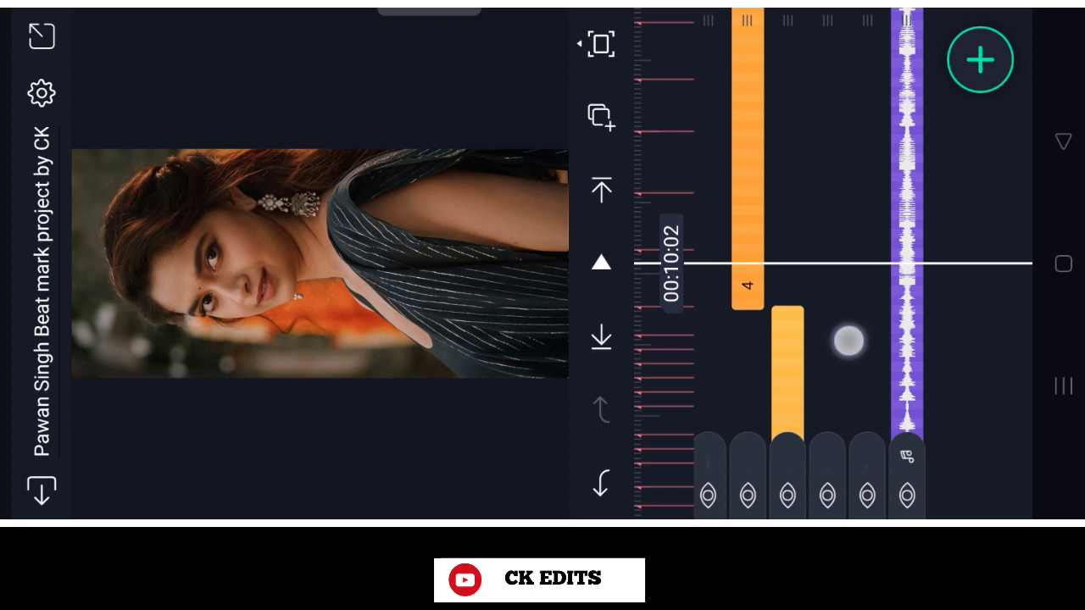
{"action": "left_click_drag", "start_coordinate": [824, 217], "coordinate": [818, 184]}
Export the project as an MP4 1080p video
{"action": "left_click", "coordinate": [41, 36]}
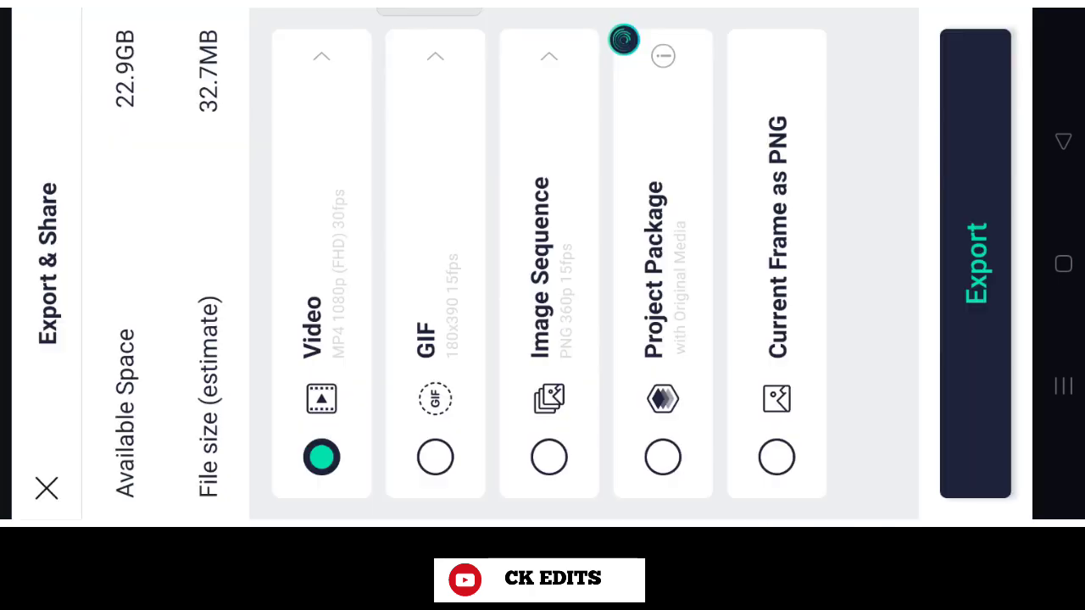
{"action": "left_click", "coordinate": [975, 263]}
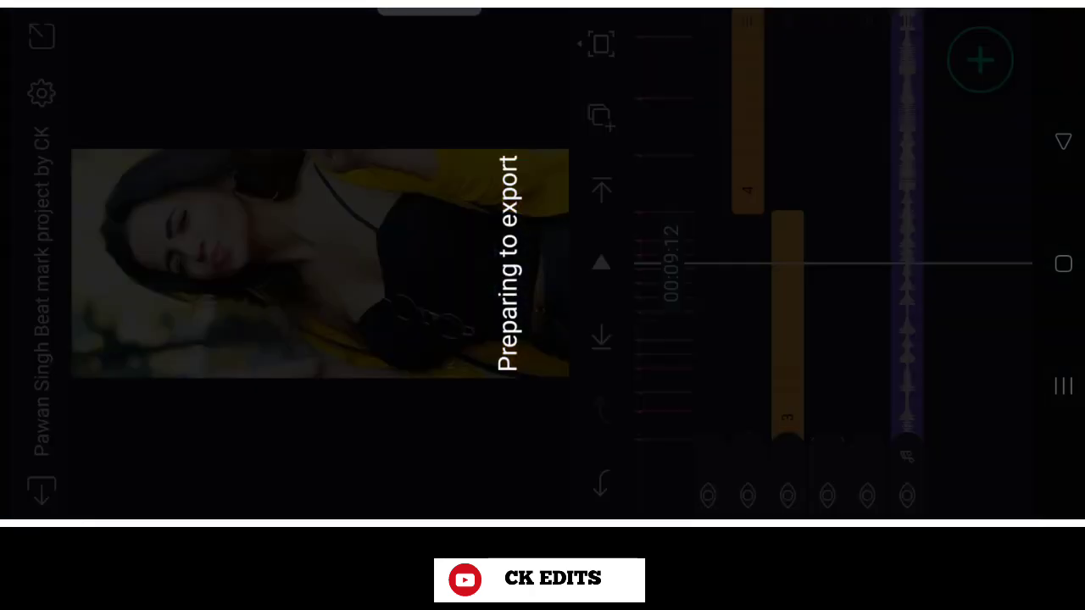